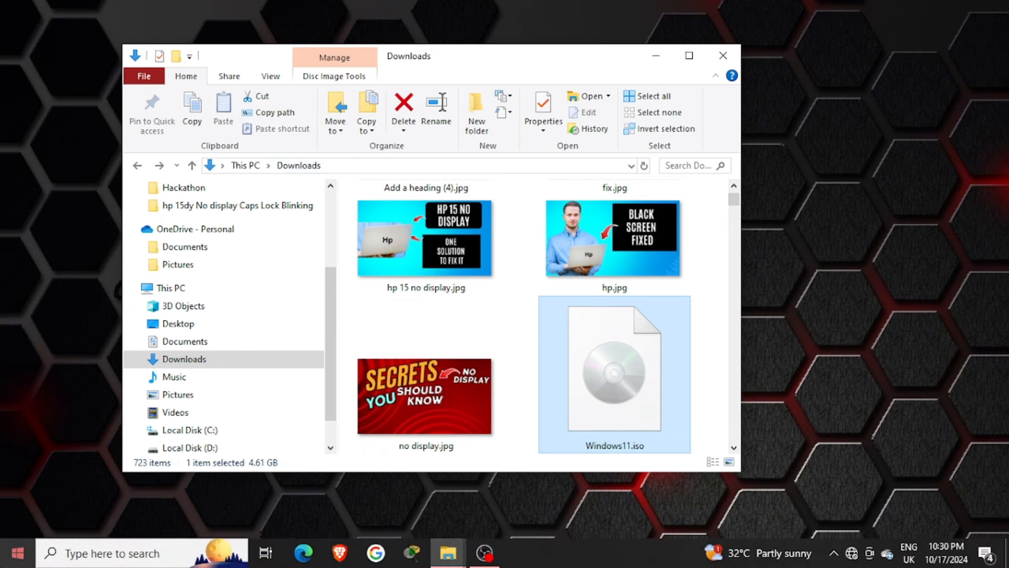
Open Oracle VM VirtualBox and remove the existing Windows 11 virtual machine, deleting all its files.
left_click(4, 560)
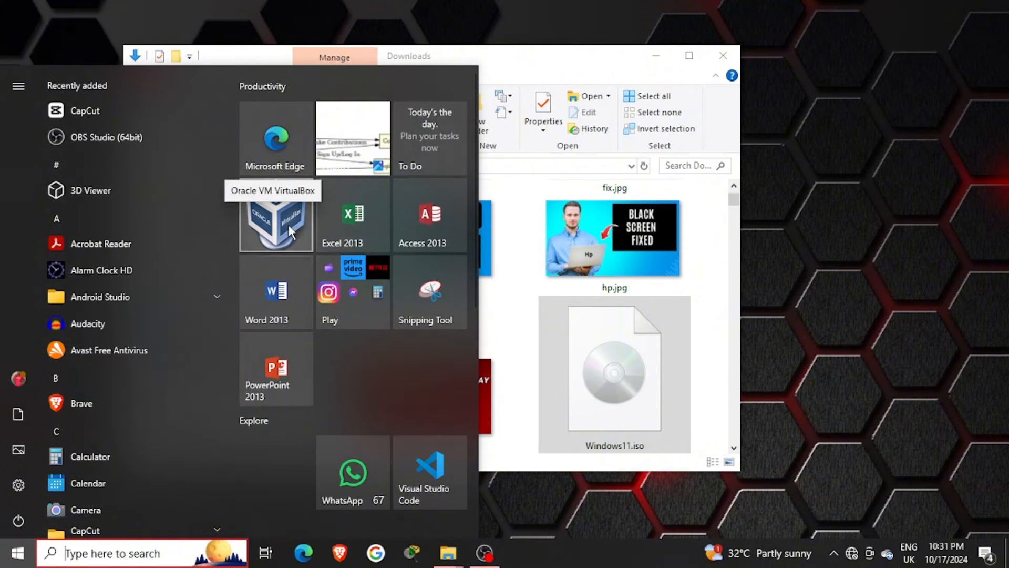
left_click(282, 216)
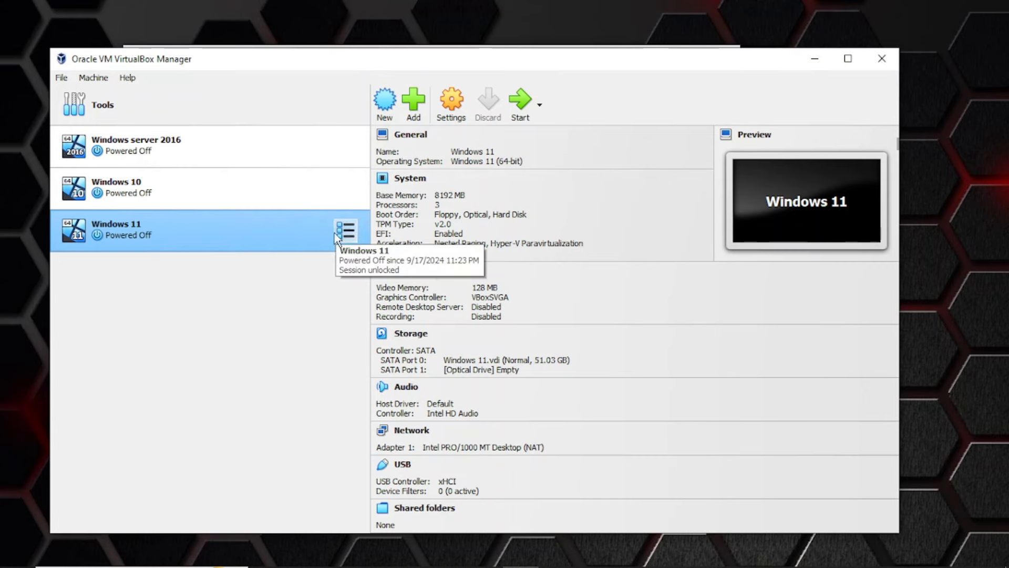
right_click(304, 243)
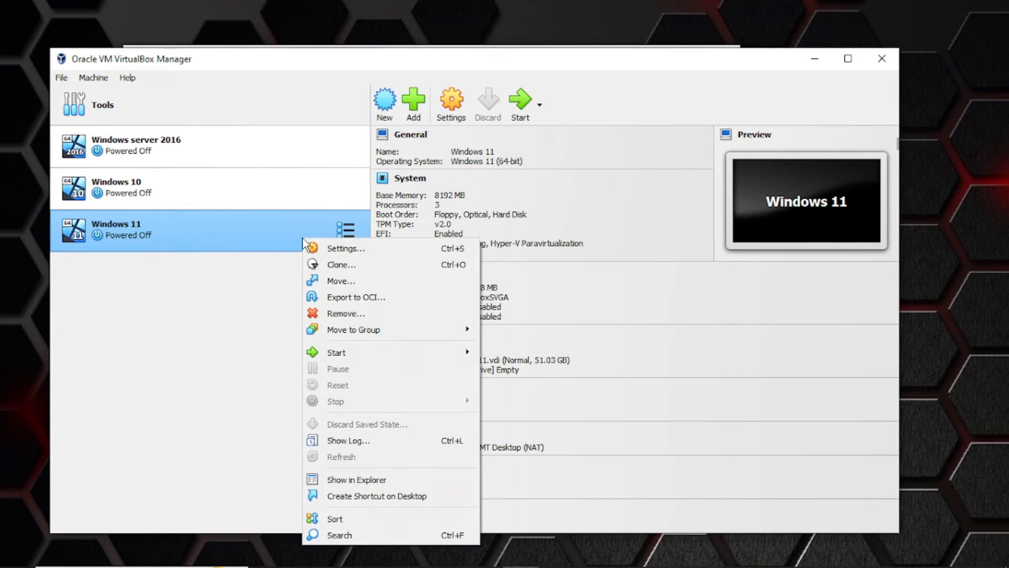
left_click(346, 314)
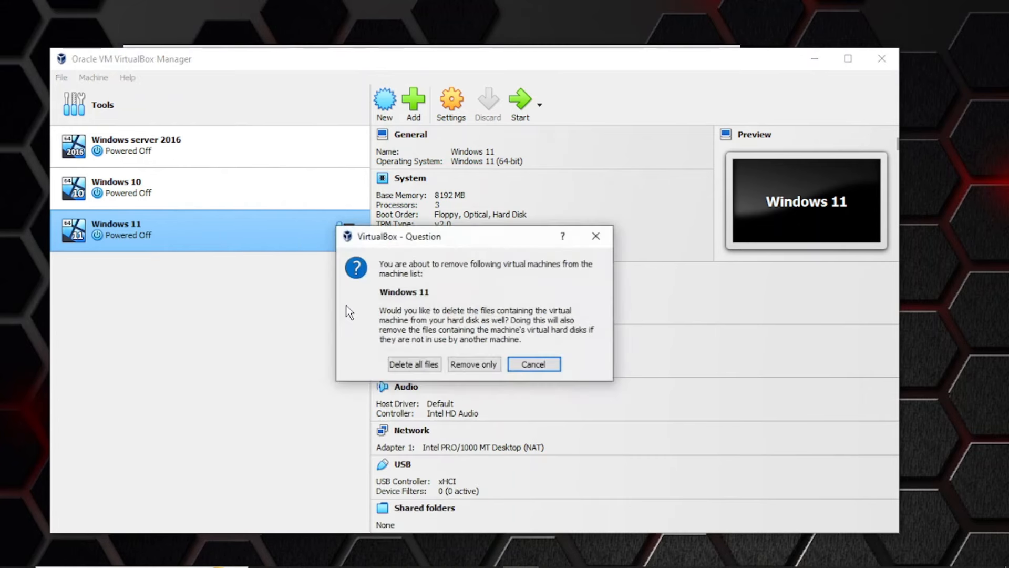
left_click(414, 364)
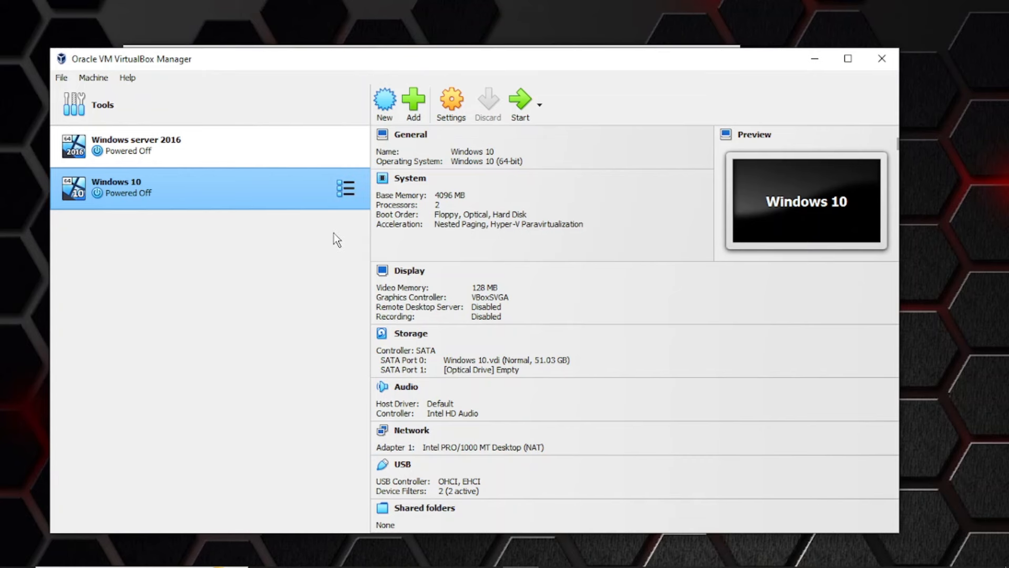
Begin a new virtual machine named Windows 11 without an ISO image and proceed to its hardware settings.
left_click(385, 105)
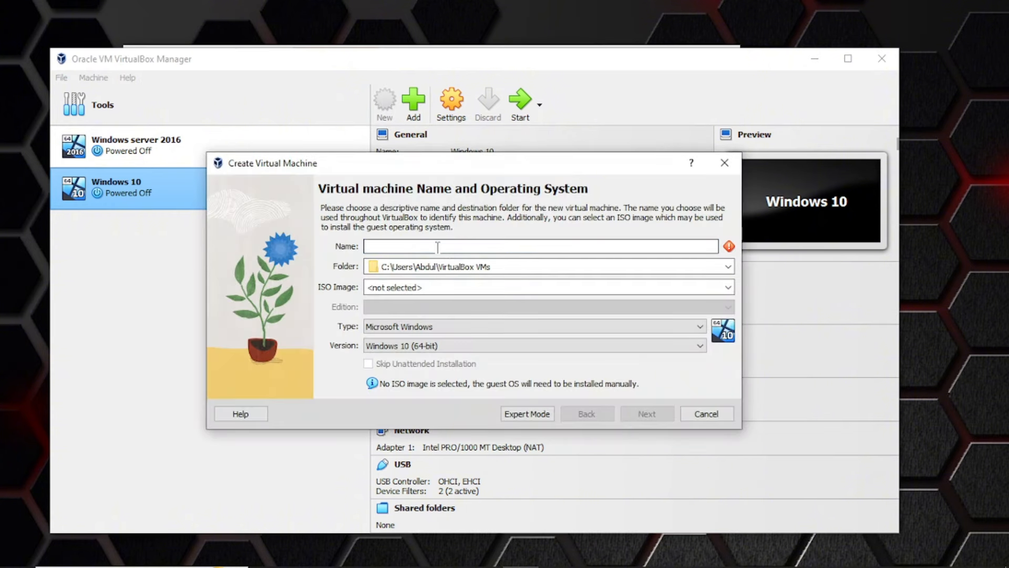
type("w")
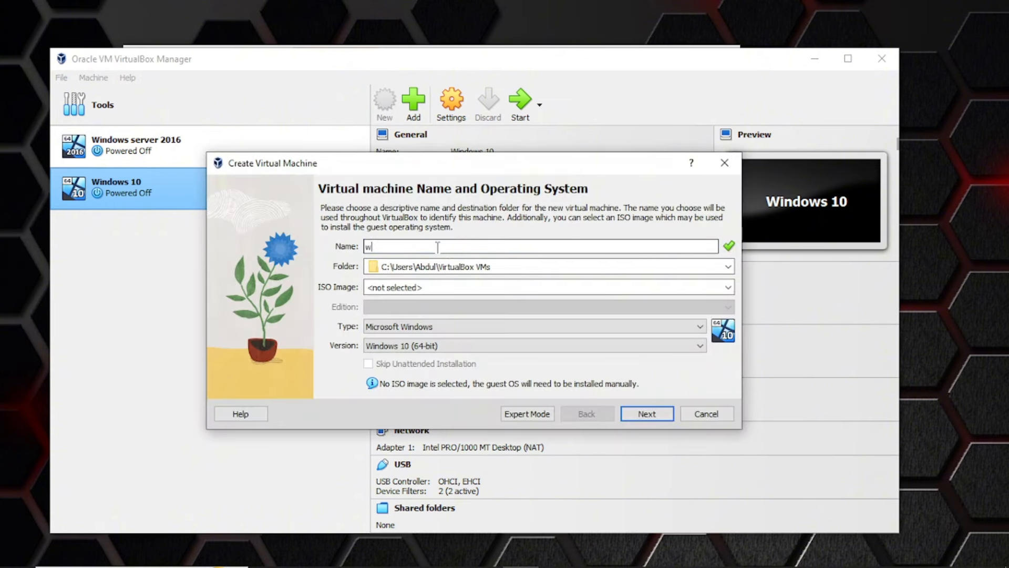
type("i")
key("BackSpace")
key("BackSpace")
type("Windows 11")
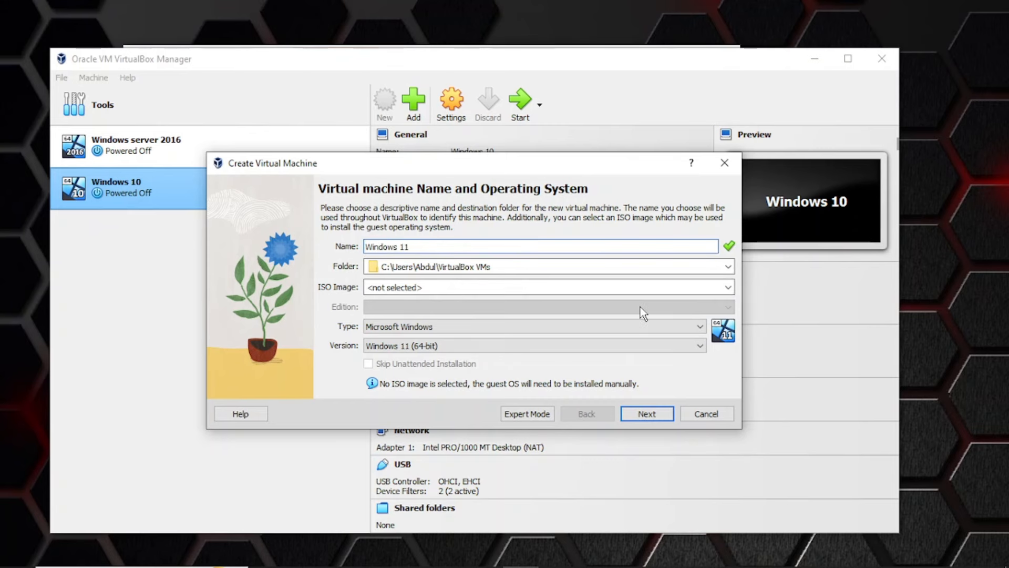
left_click(643, 415)
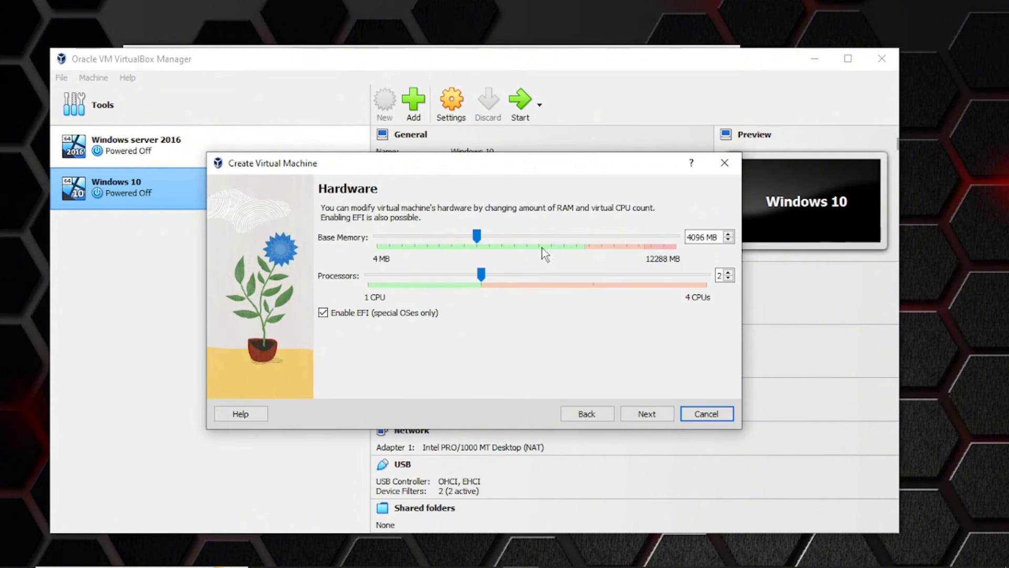
Set the base memory to 6282 MB, accept 2 processors and a new 80 GB virtual hard disk, and finish creating the machine.
left_click_drag(477, 235, 507, 237)
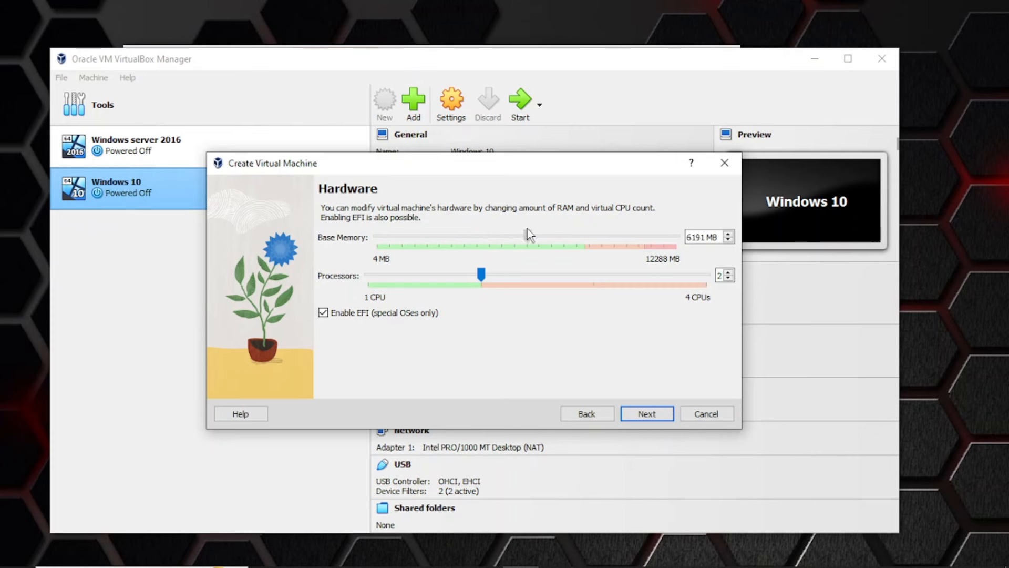
left_click_drag(527, 229, 530, 229)
left_click(644, 415)
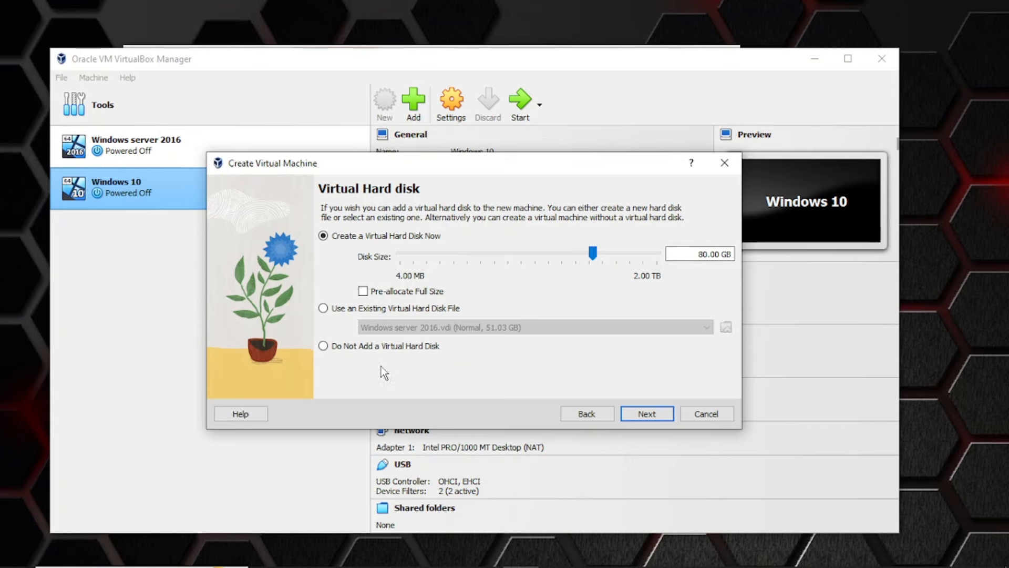
left_click(647, 413)
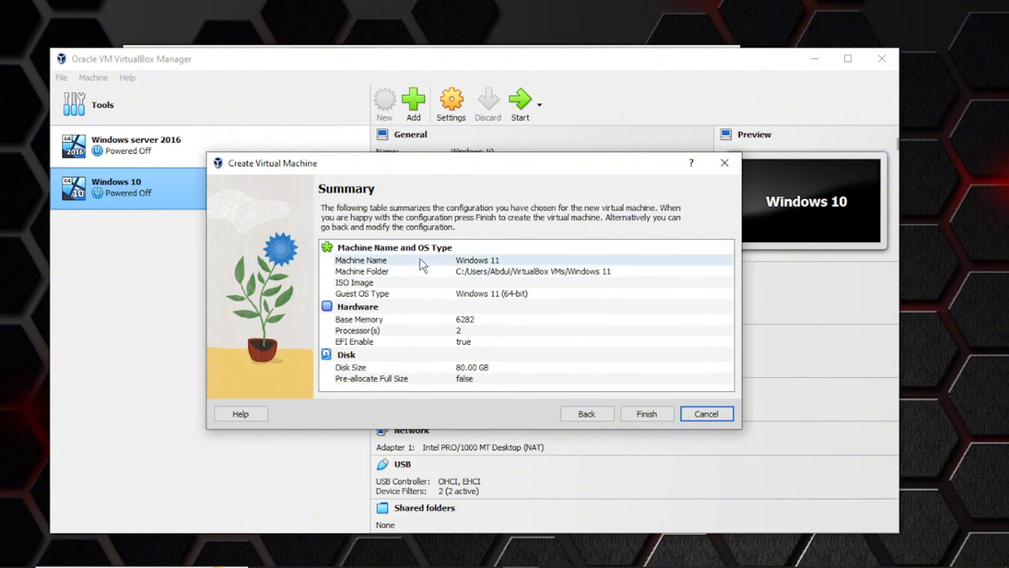
left_click(647, 413)
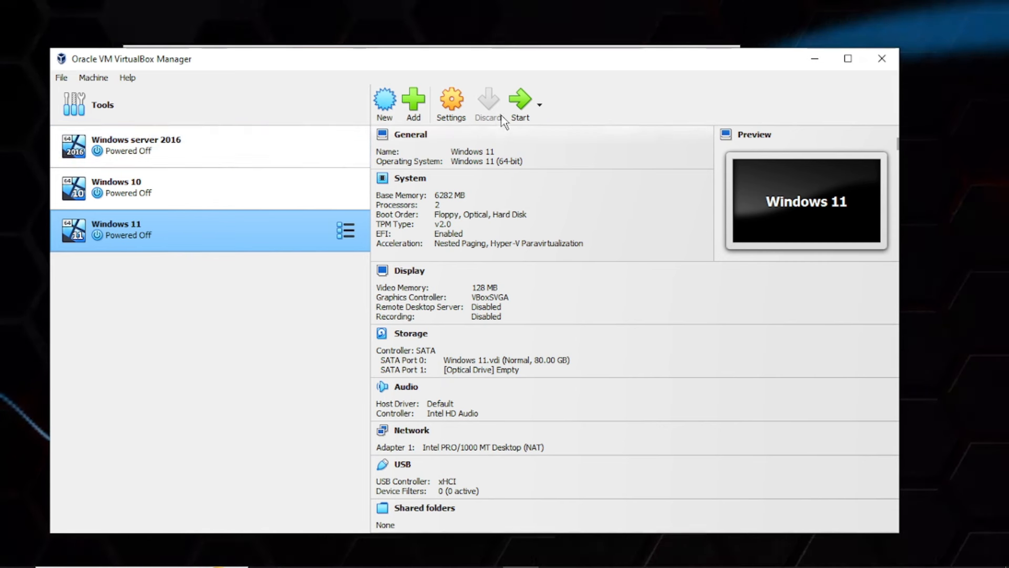
Start the Windows 11 virtual machine, mount Windows11.iso from the Downloads folder as its DVD and retry booting.
left_click(519, 101)
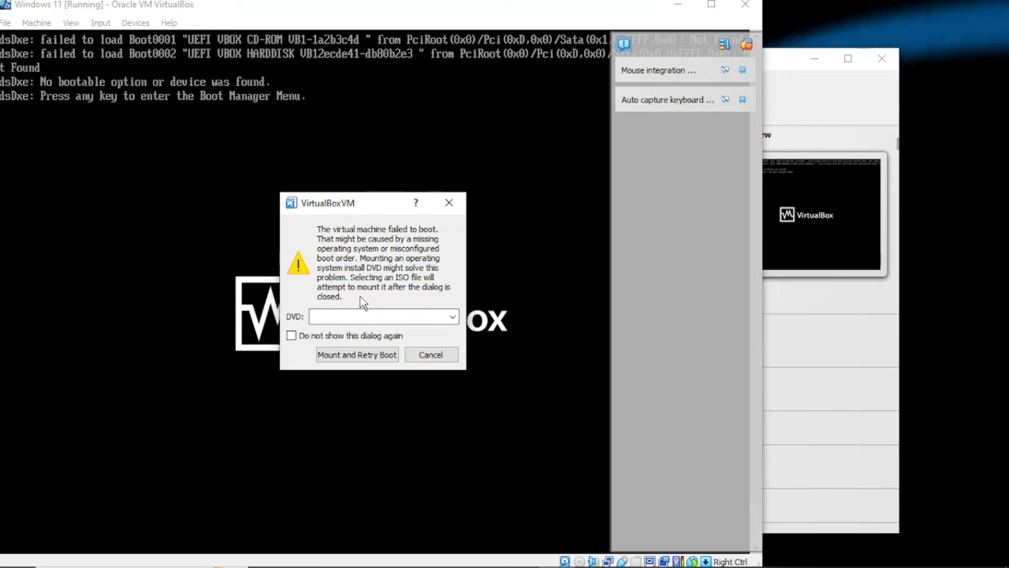
left_click(393, 315)
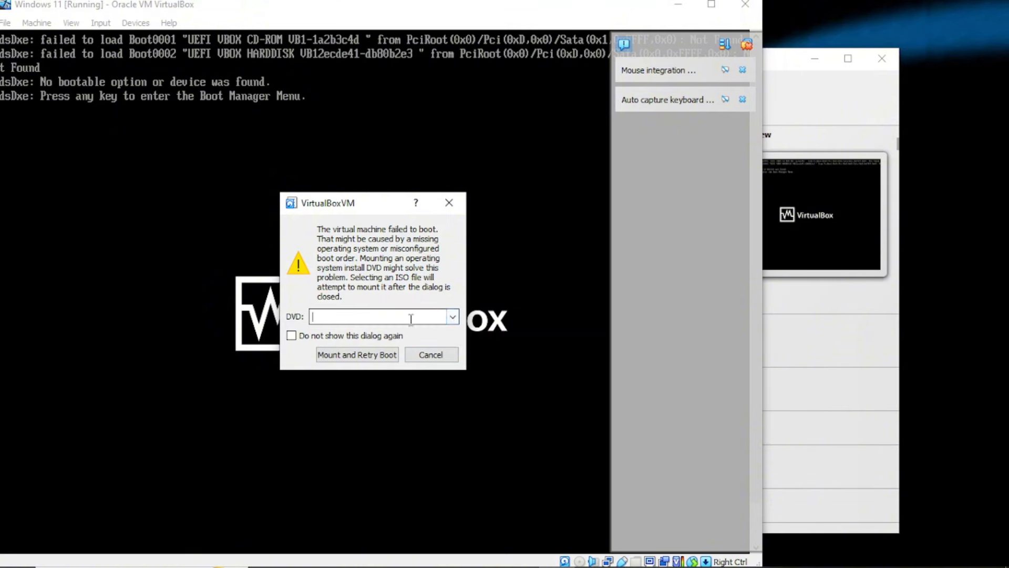
left_click(454, 316)
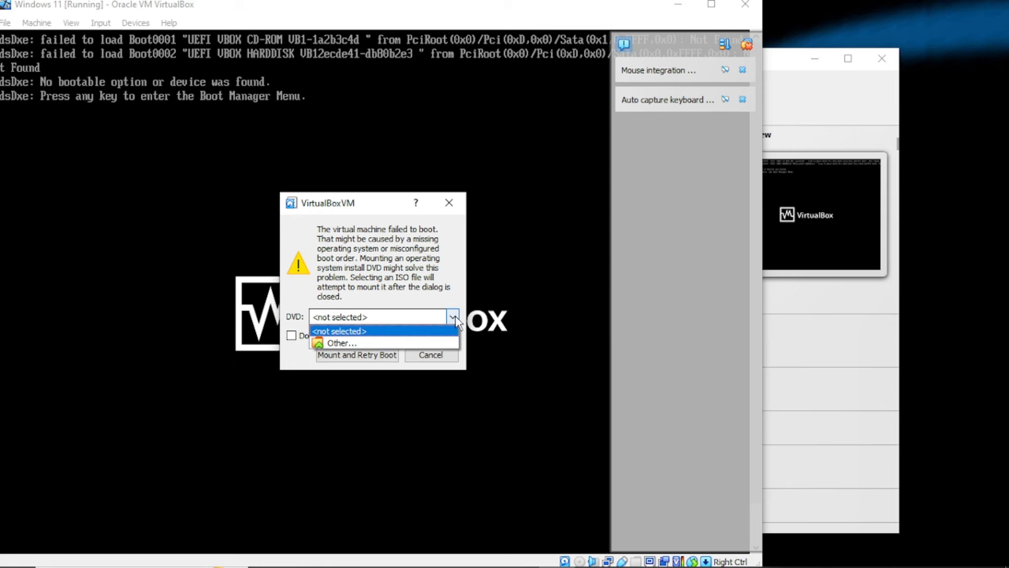
left_click(338, 343)
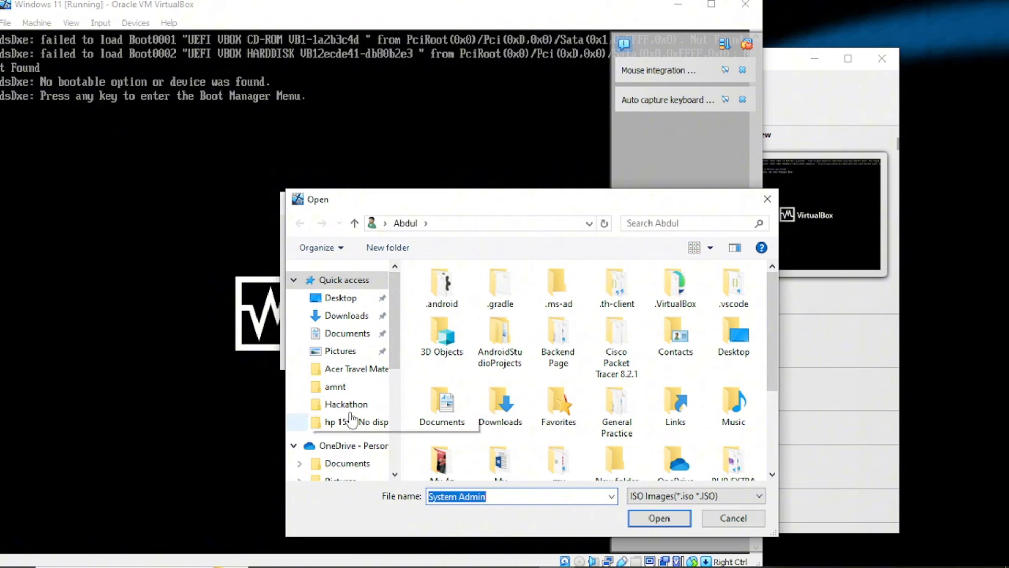
left_click(340, 316)
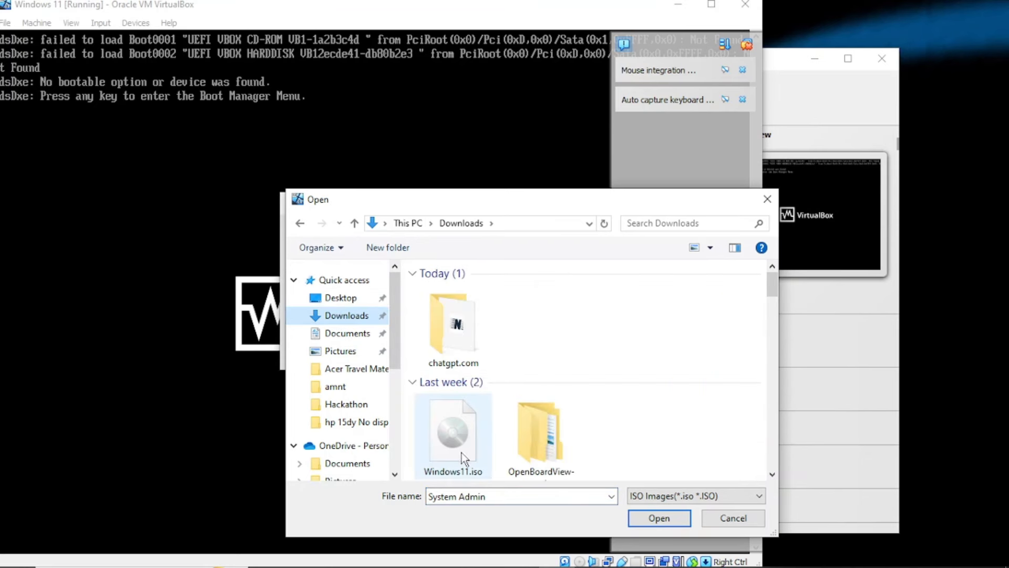
left_click(461, 451)
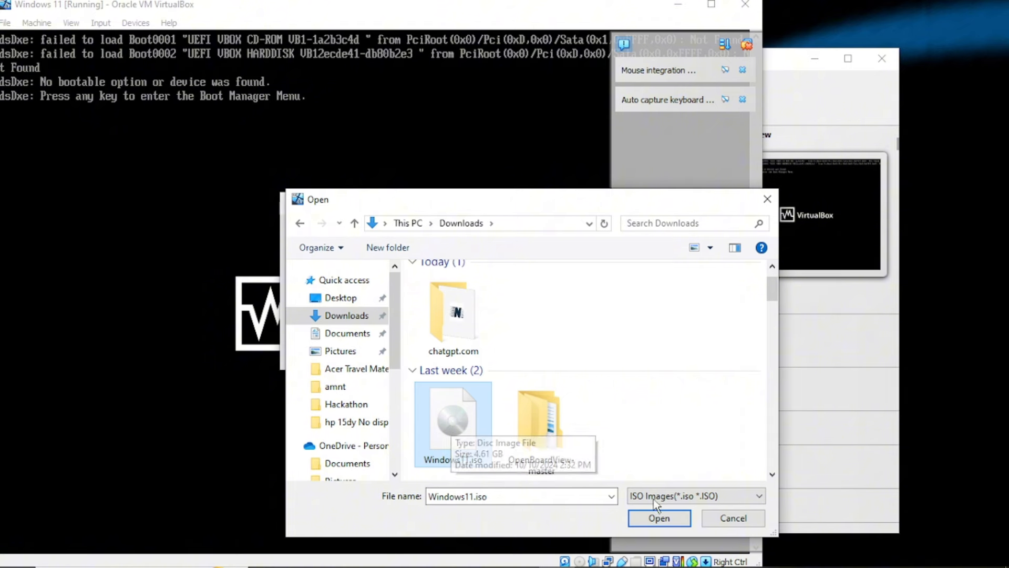
left_click(661, 518)
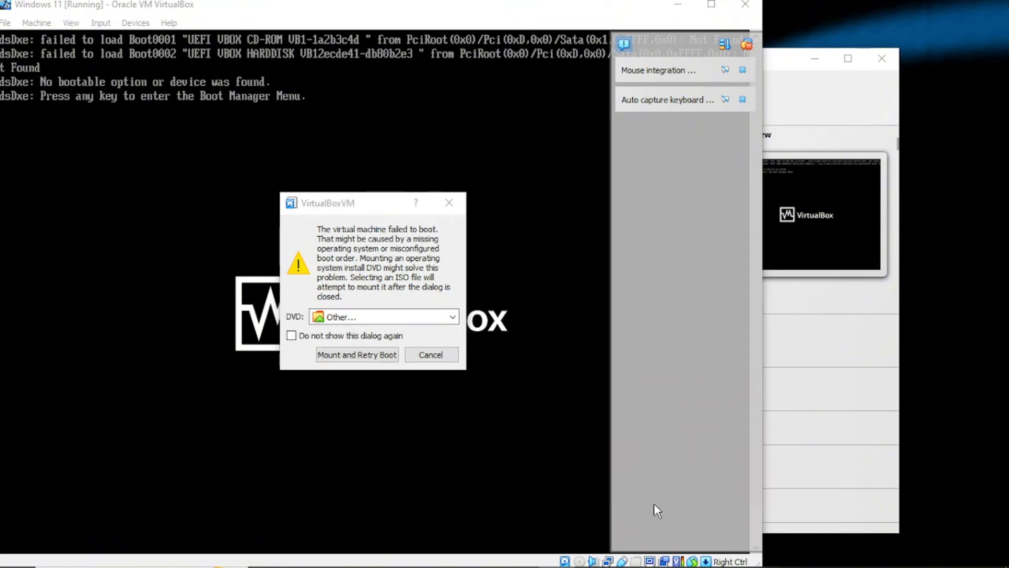
left_click(362, 355)
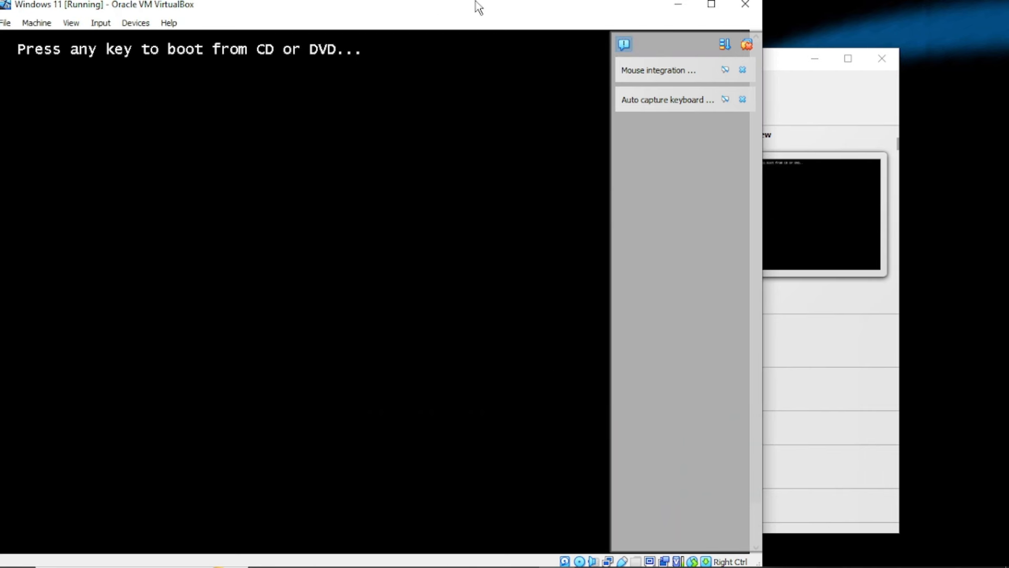
Boot the virtual machine from the mounted DVD and move its window fully into view.
left_click(467, 35)
key("Return")
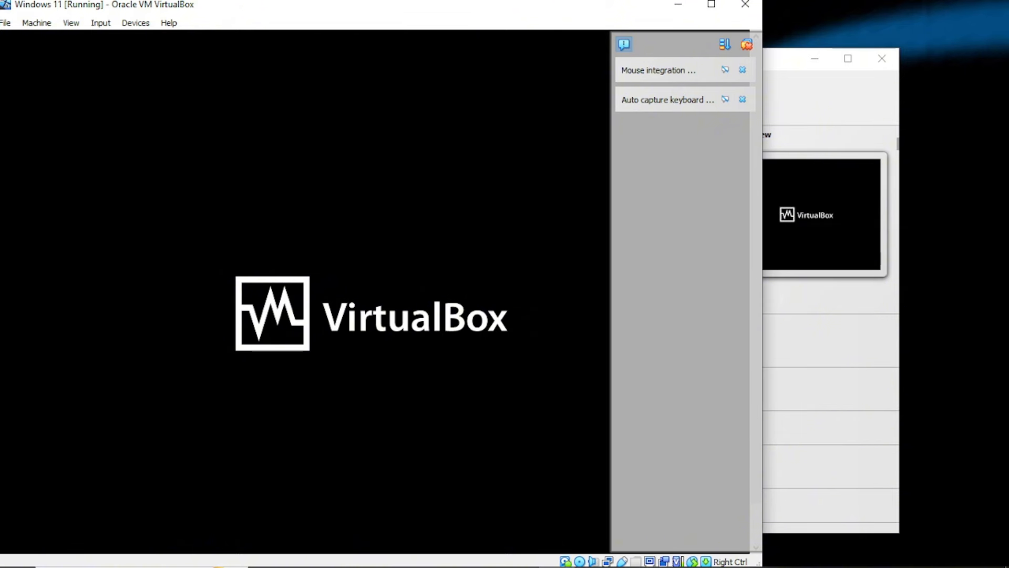
left_click_drag(306, 12, 314, 9)
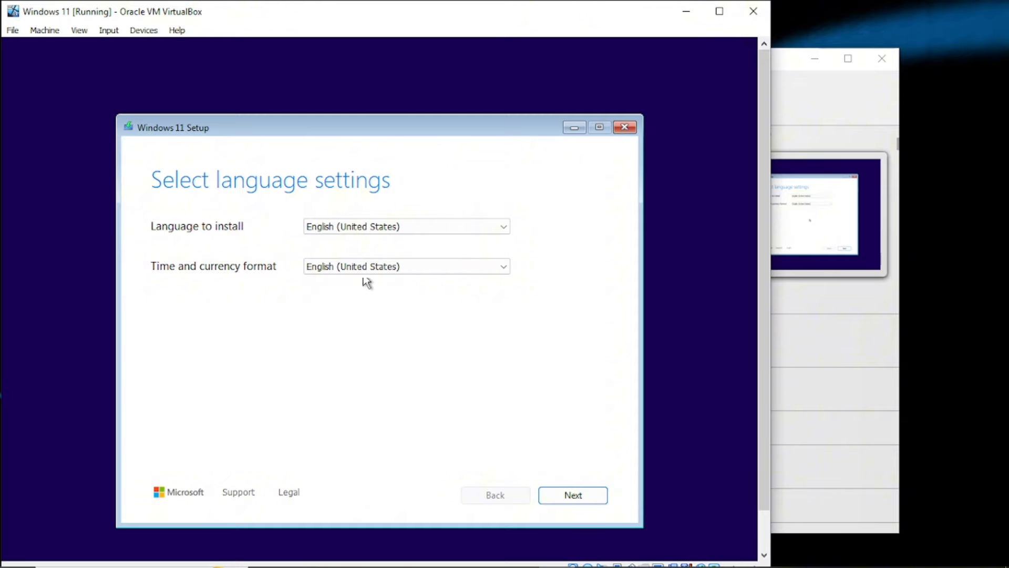
Choose English (United States) for the setup language and time and currency format, and accept the US keyboard.
left_click(362, 226)
left_click(398, 239)
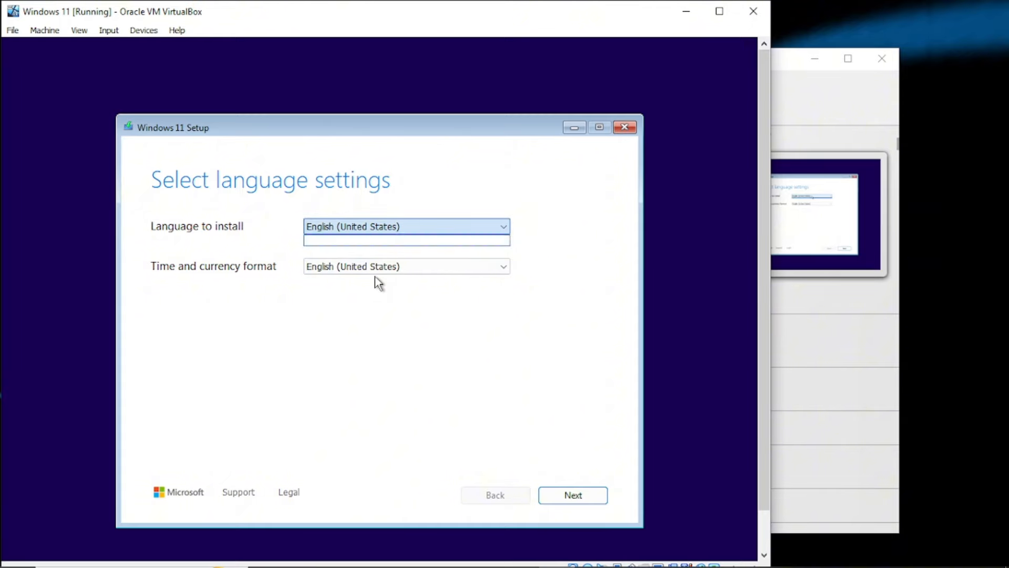
left_click(375, 268)
left_click(421, 275)
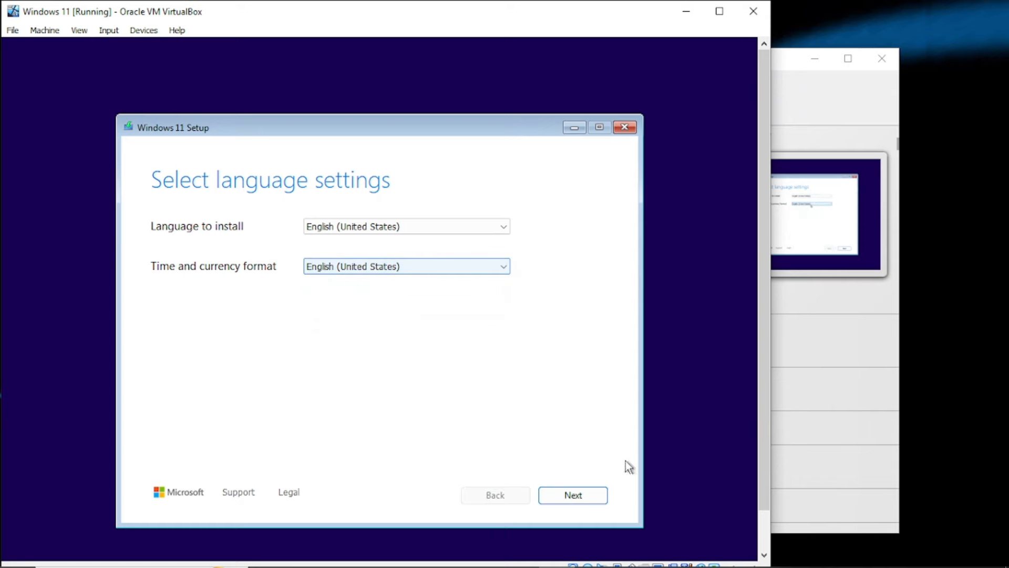
left_click(572, 496)
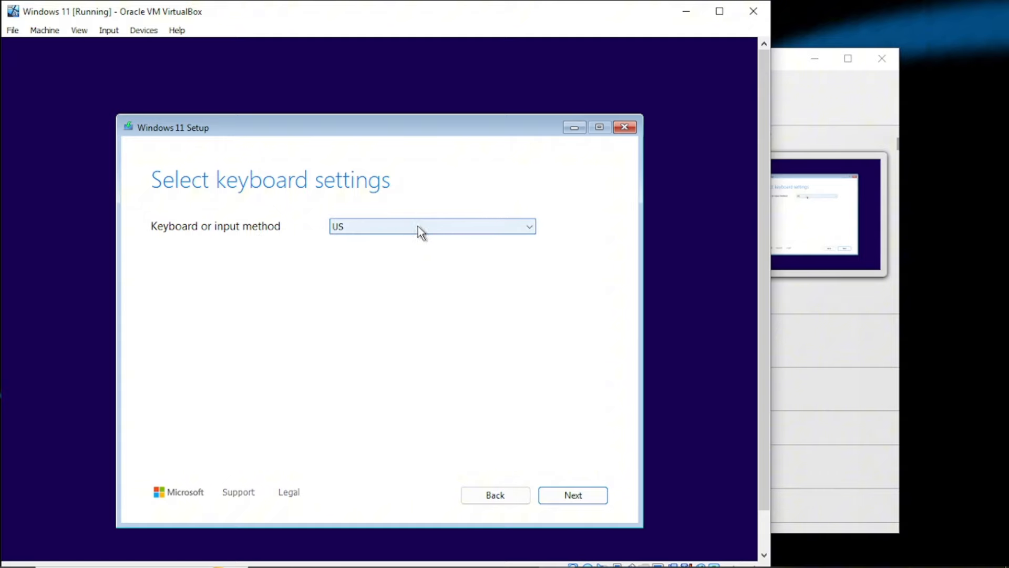
left_click(572, 494)
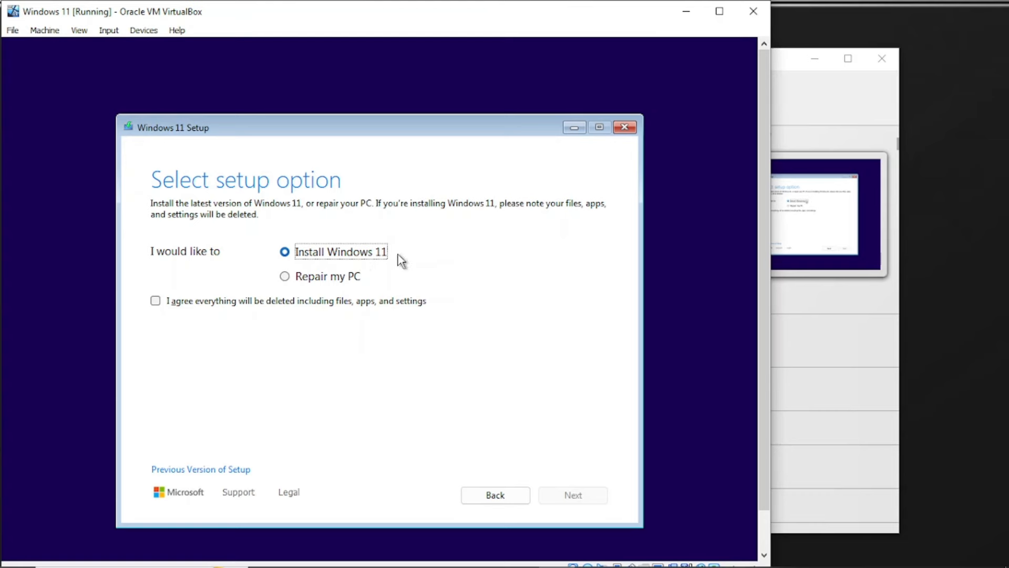
Proceed with Install Windows 11, agreeing that everything will be deleted, and continue without a product key.
left_click(157, 300)
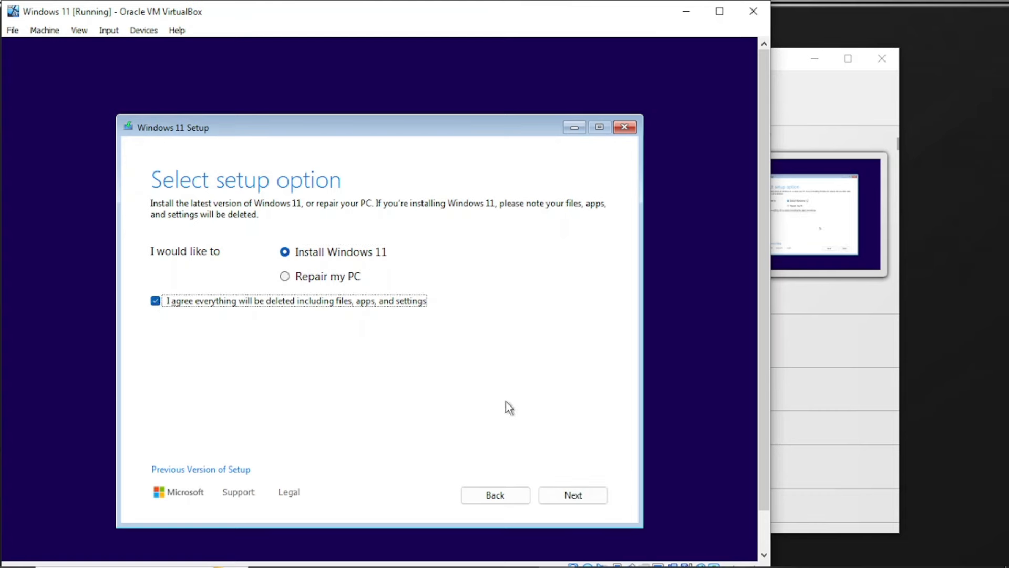
left_click(578, 502)
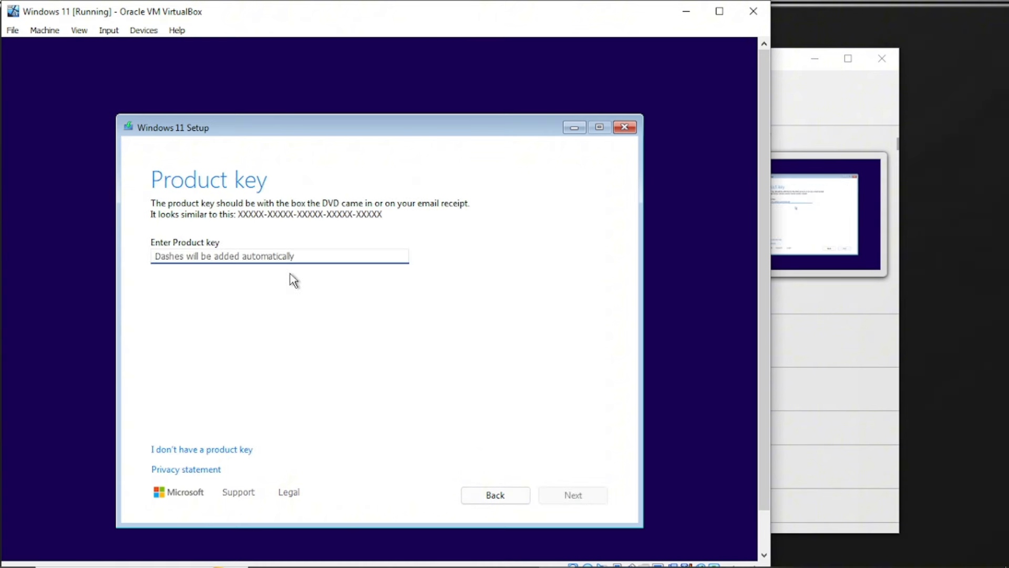
left_click(201, 451)
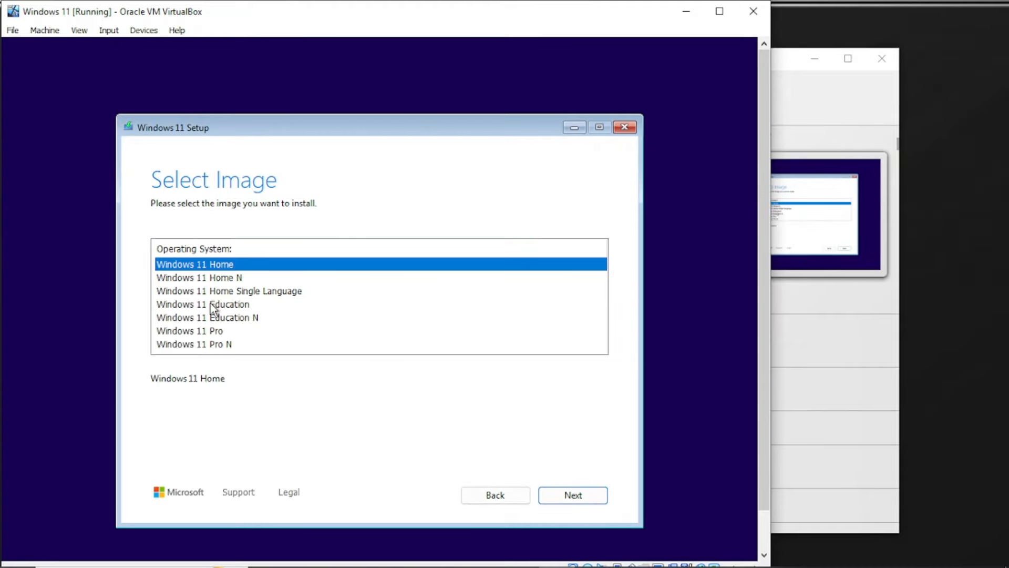
Choose Windows 11 Pro as the image to install and accept the license terms.
left_click(213, 331)
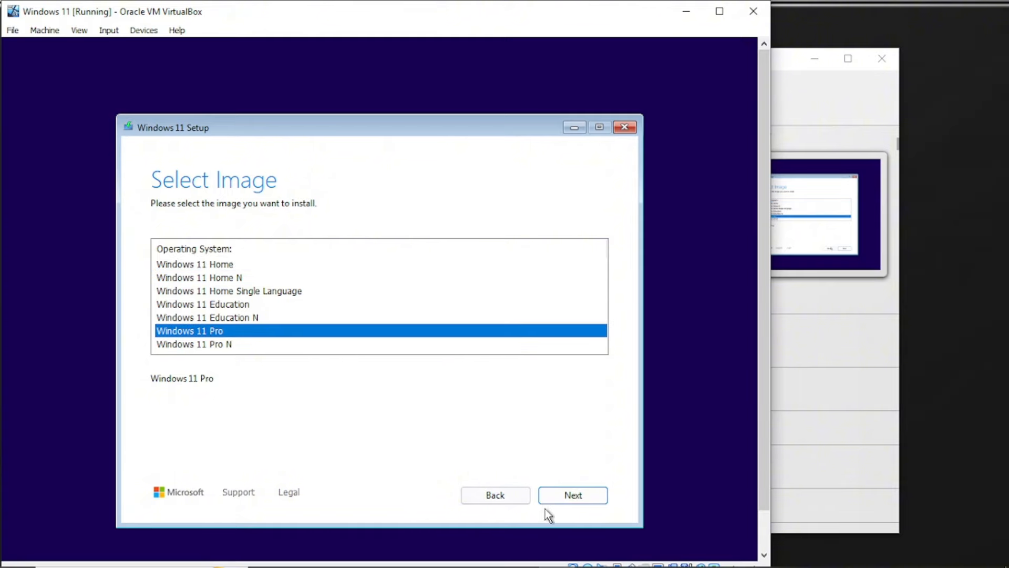
left_click(569, 497)
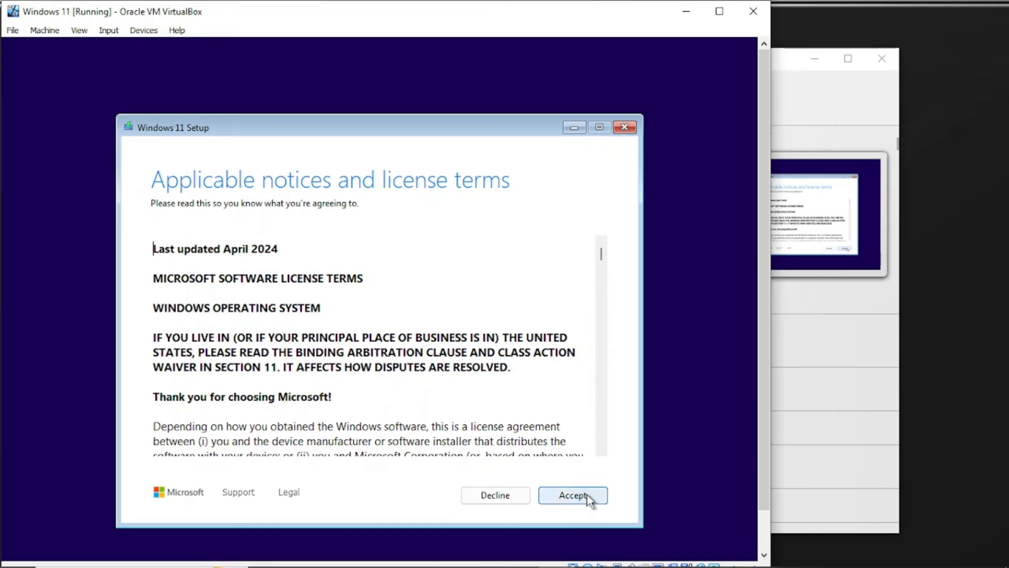
left_click(588, 497)
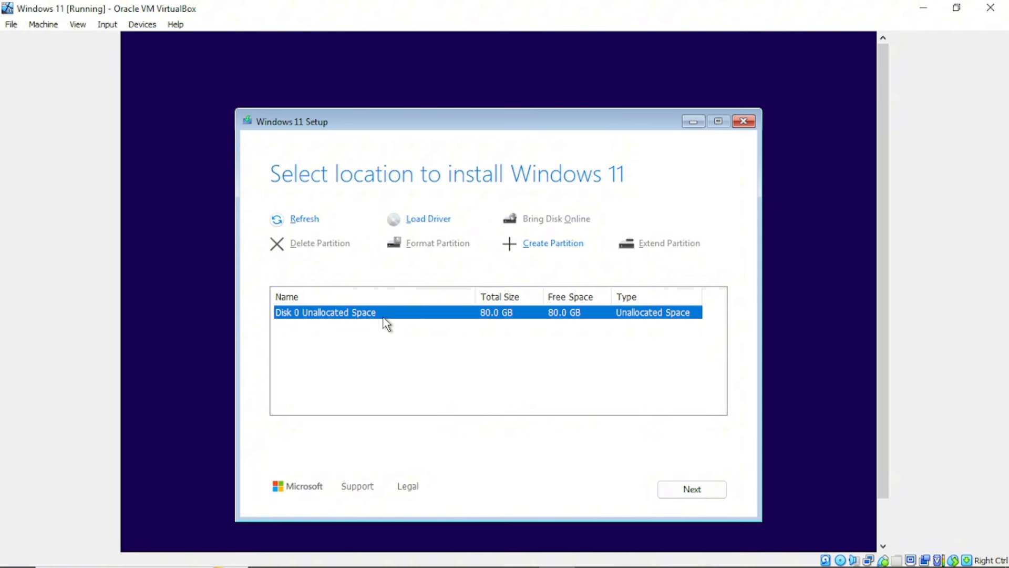
Create a partition of 81918 MB in the Disk 0 unallocated space and start installing Windows 11 Pro on the primary partition.
left_click(540, 242)
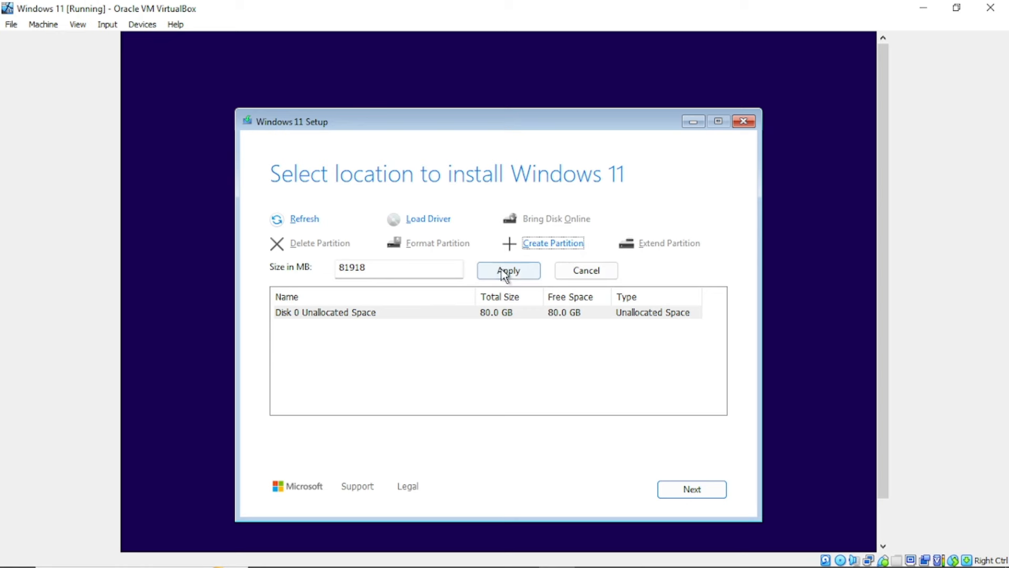
double_click(401, 267)
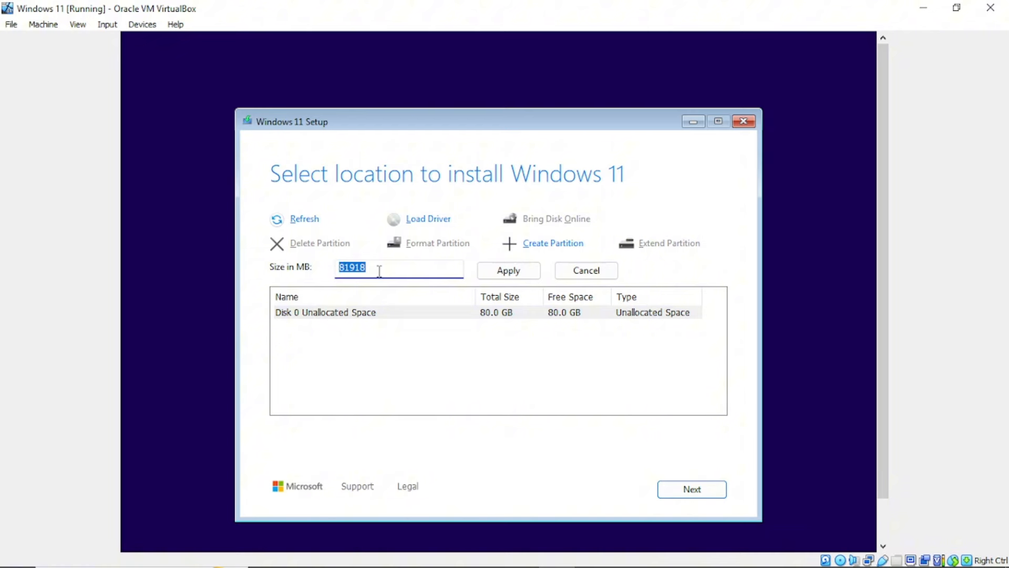
left_click(418, 267)
left_click(511, 274)
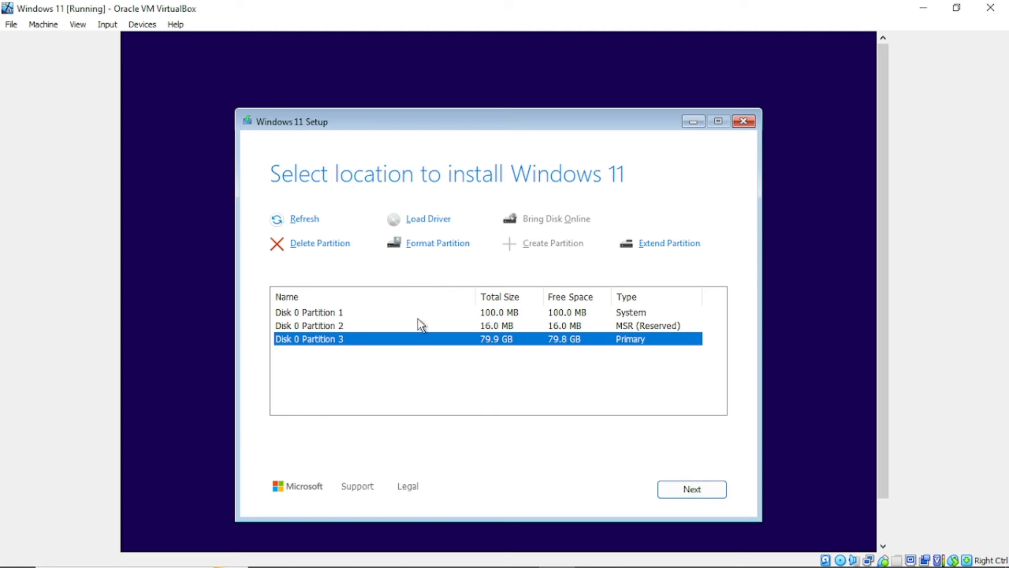
left_click(703, 494)
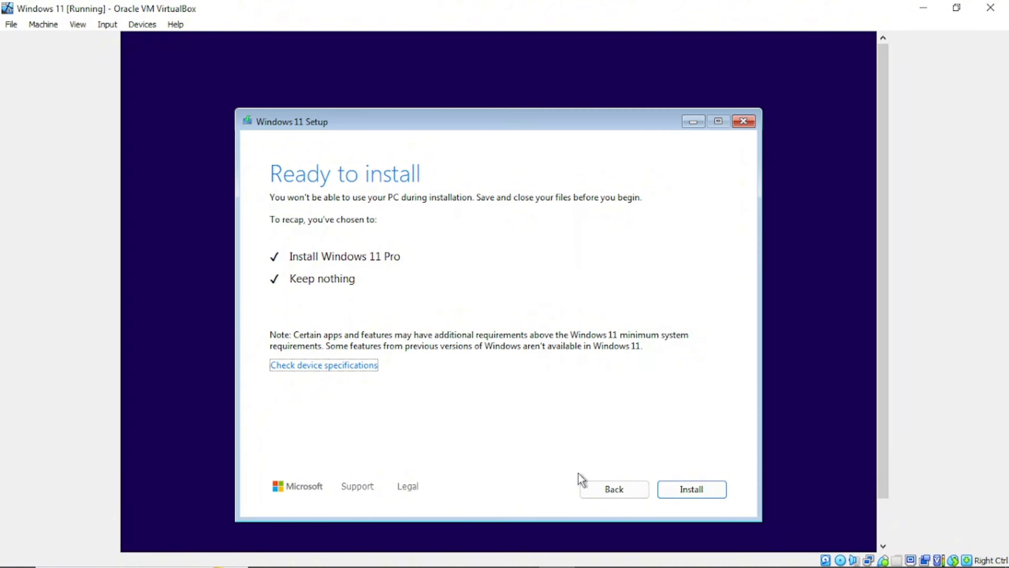
left_click(695, 494)
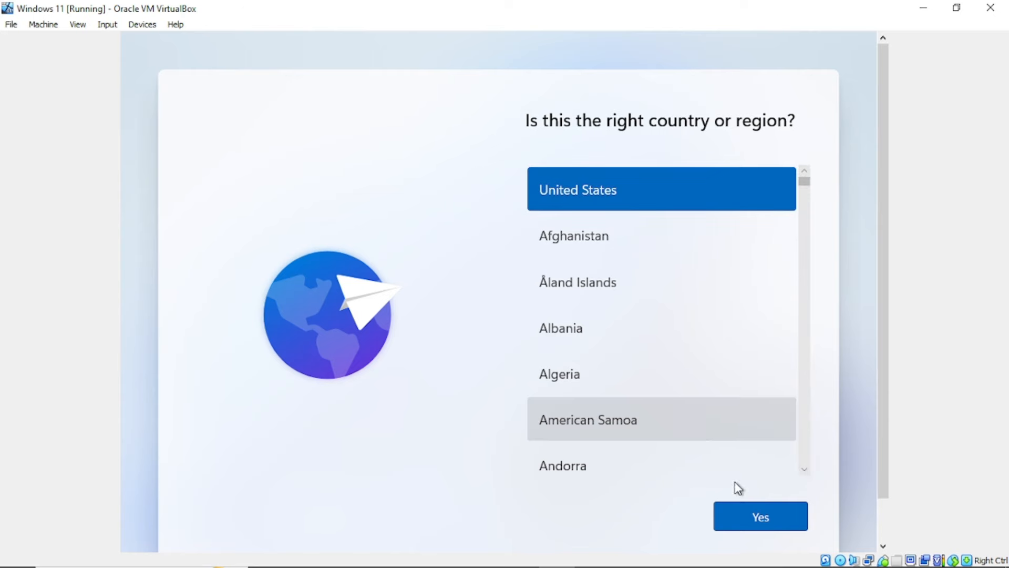
Confirm United States as the region, accept the proposed keyboard layout, and skip adding a second layout.
left_click(762, 517)
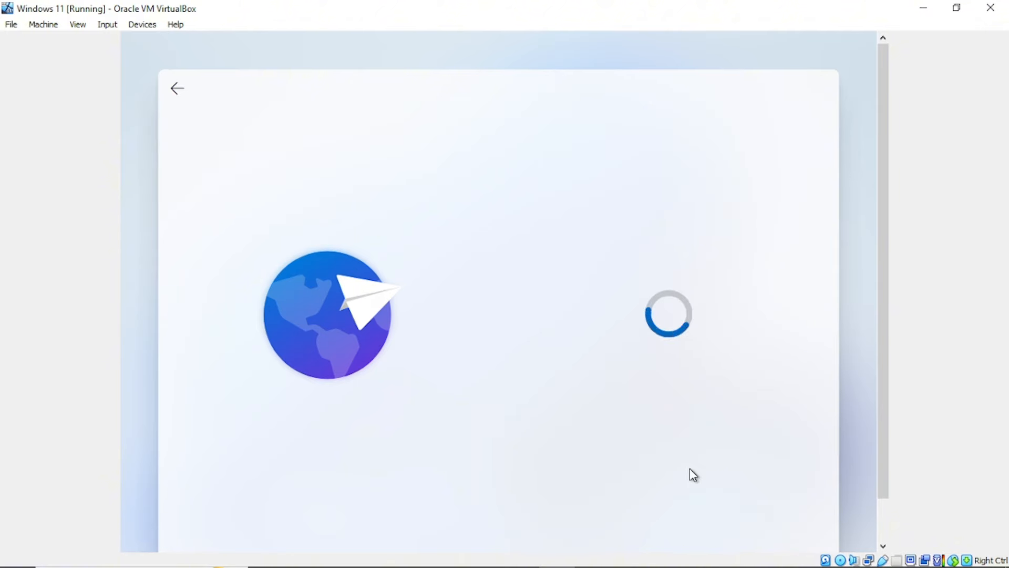
left_click(761, 527)
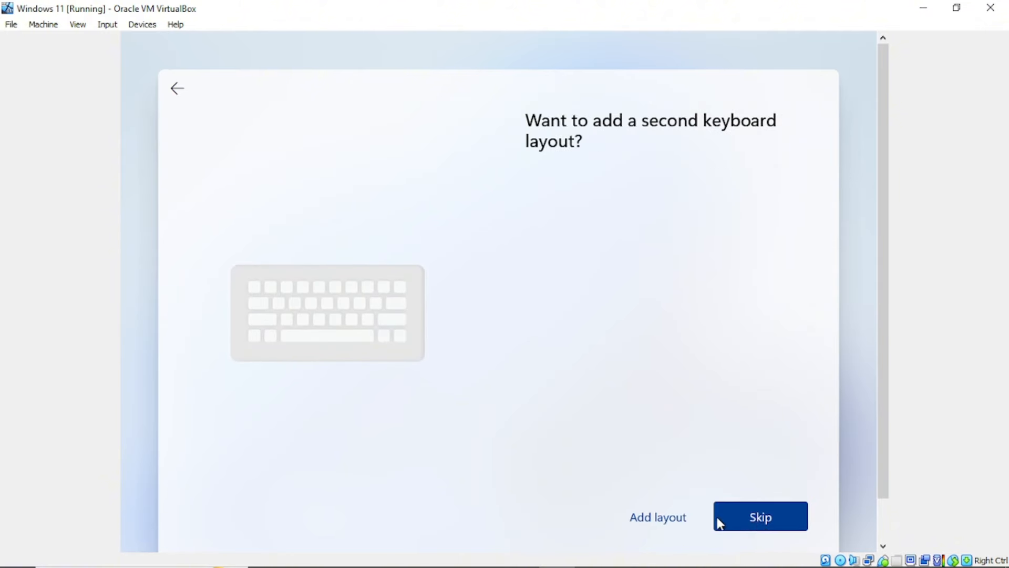
left_click(765, 516)
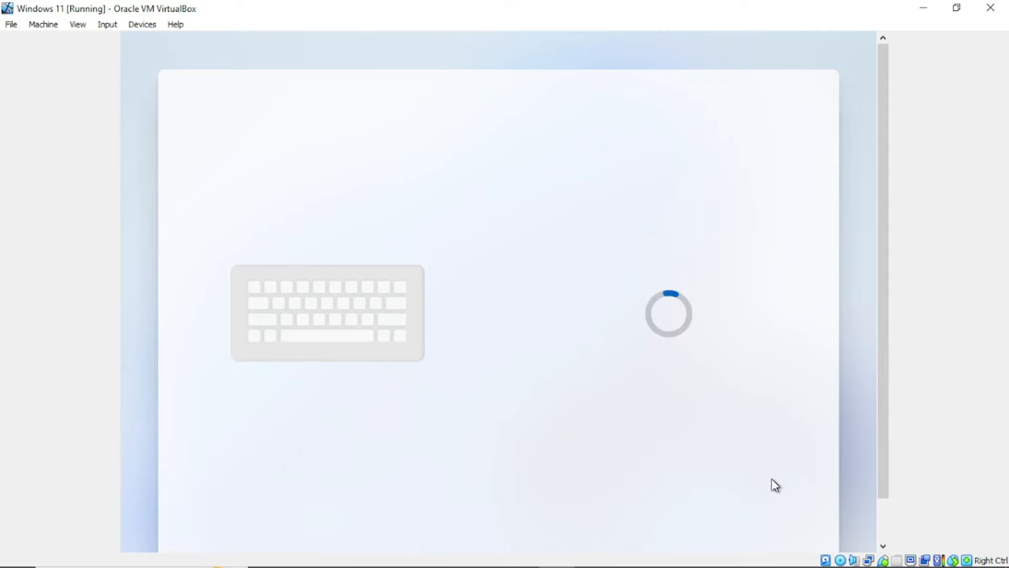
Open a command prompt over the network setup page and run oobe\bypassnro to bypass the internet requirement.
left_click_drag(882, 319, 883, 349)
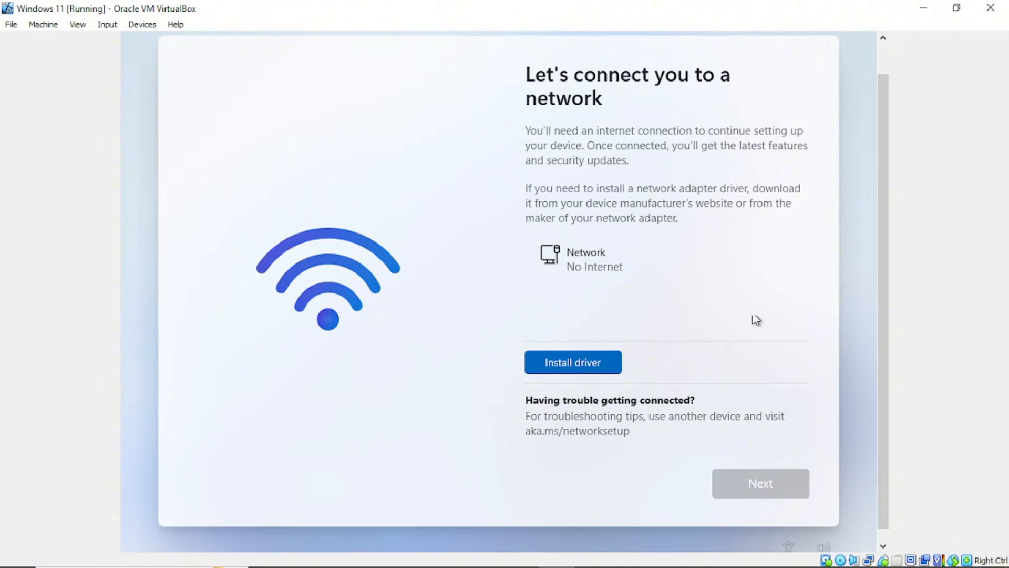
left_click_drag(881, 289, 886, 342)
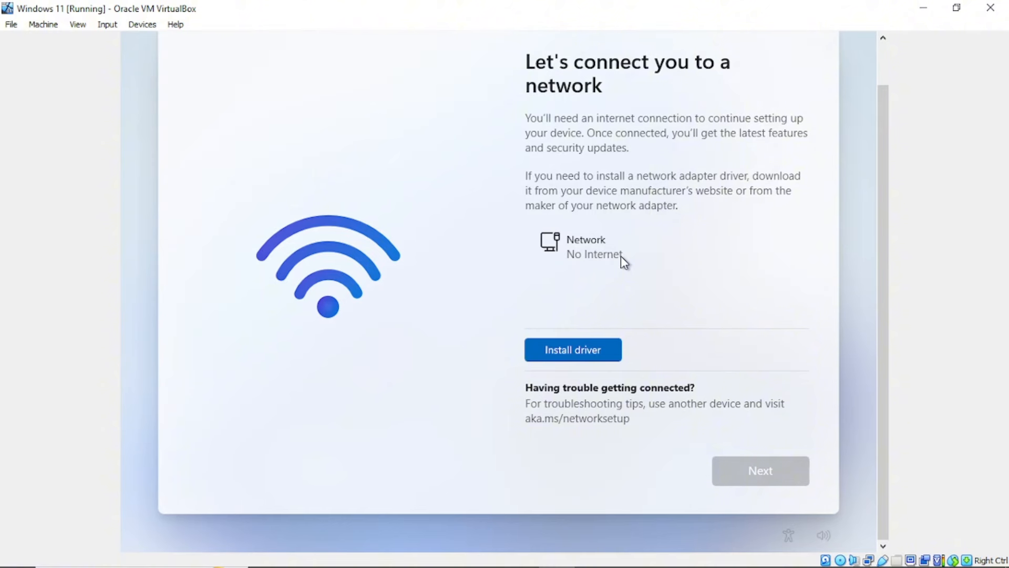
key("shift+F10")
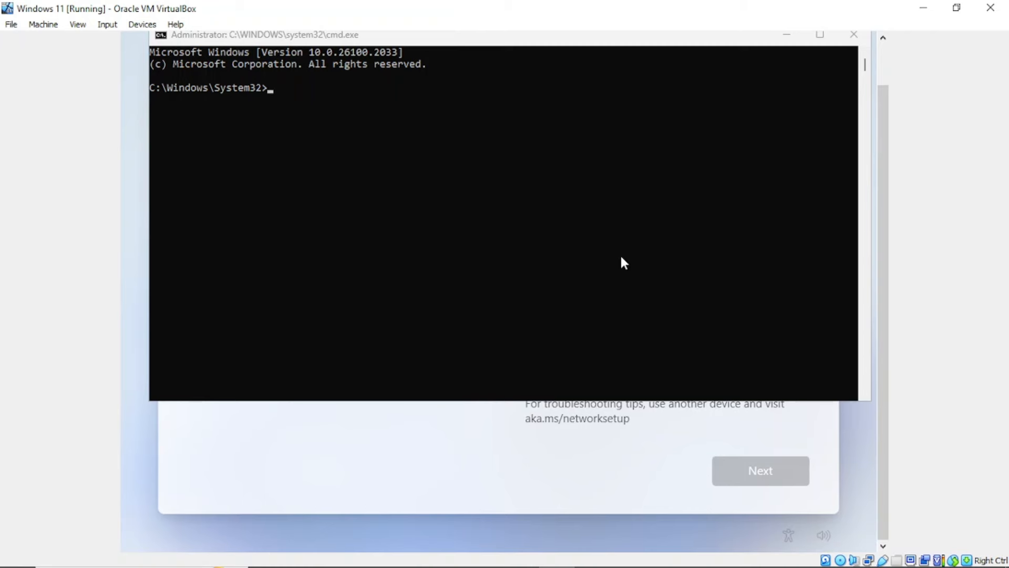
left_click(484, 218)
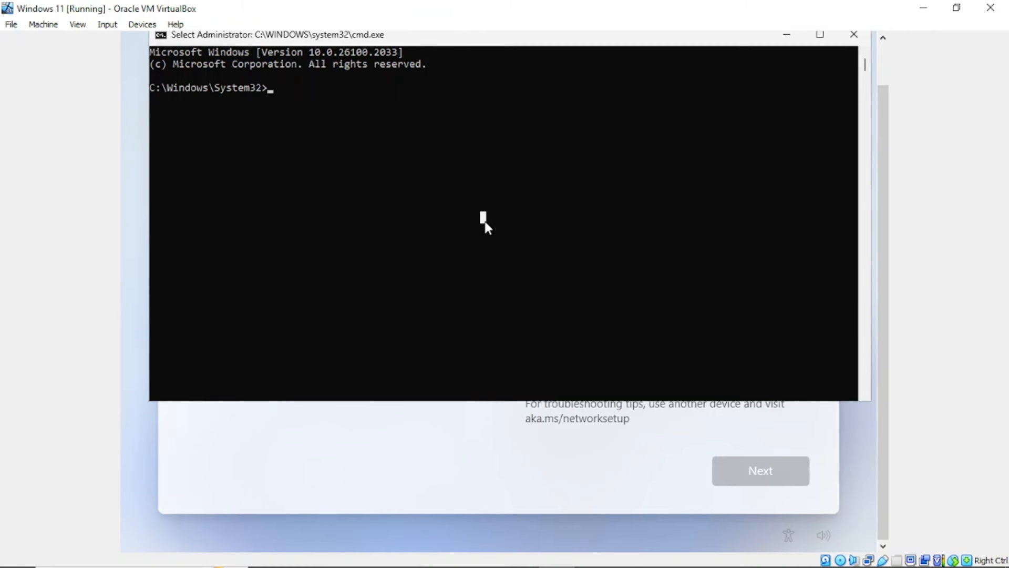
type("oo")
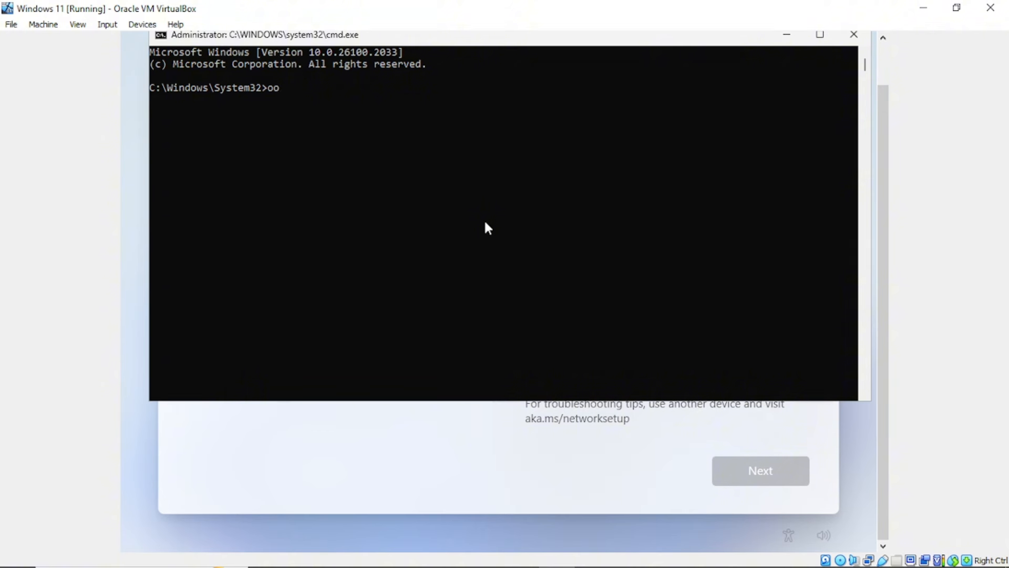
type("b")
type("e/")
type("\\")
type("byp")
type("as")
type("s")
type("nr")
type("o")
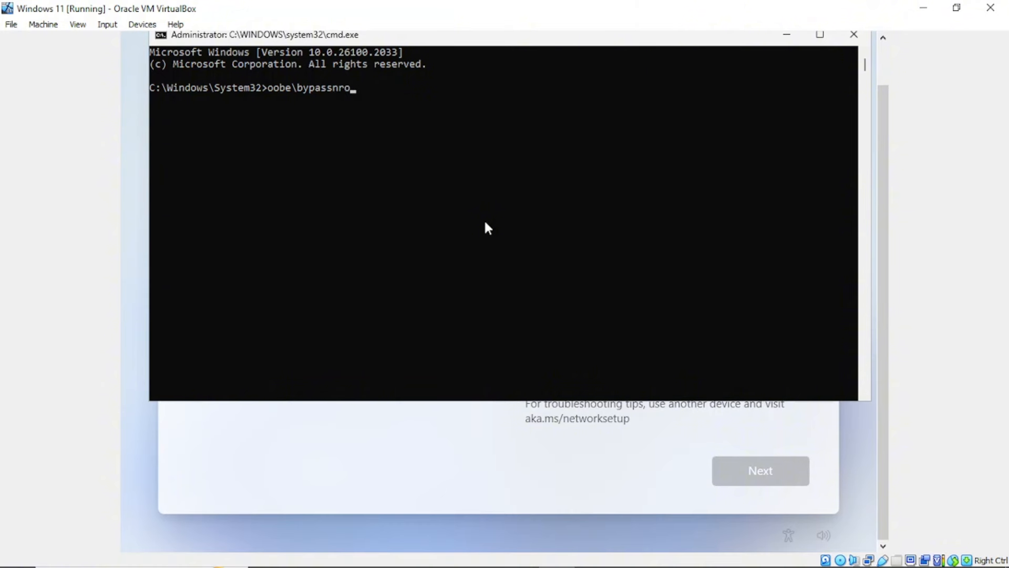
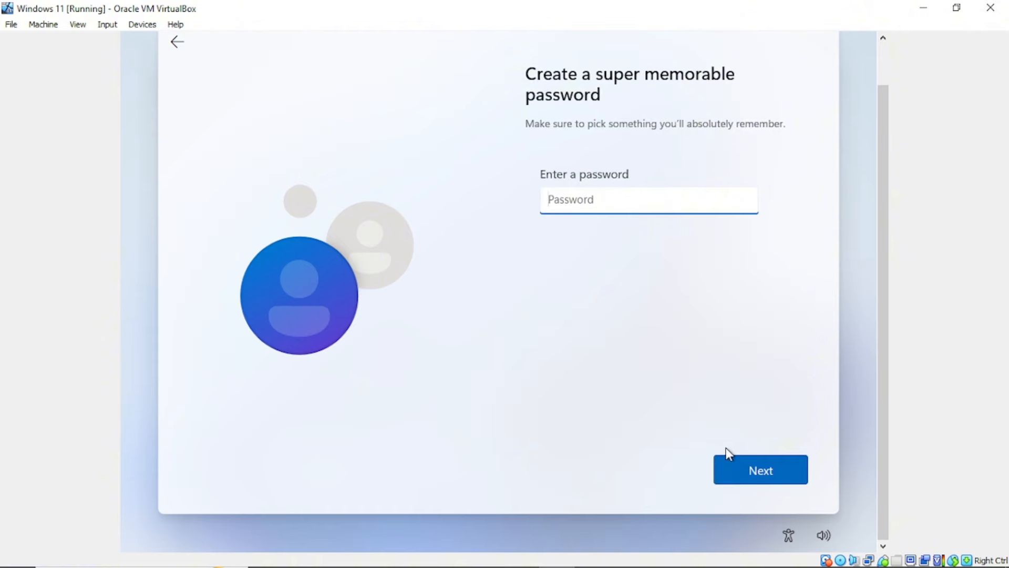
Continue without setting an account password and accept the device privacy settings as they are.
left_click(739, 466)
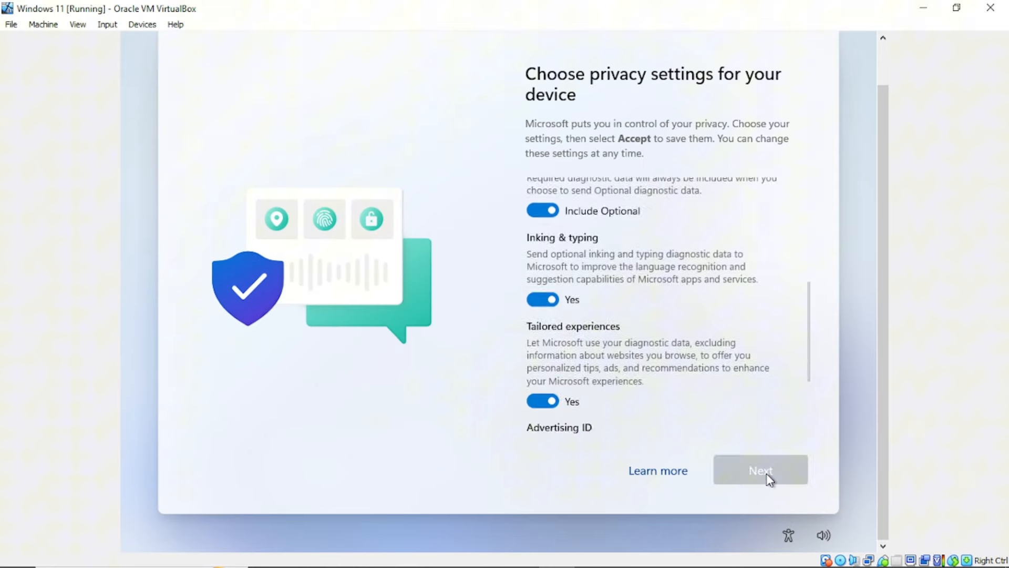
left_click(770, 480)
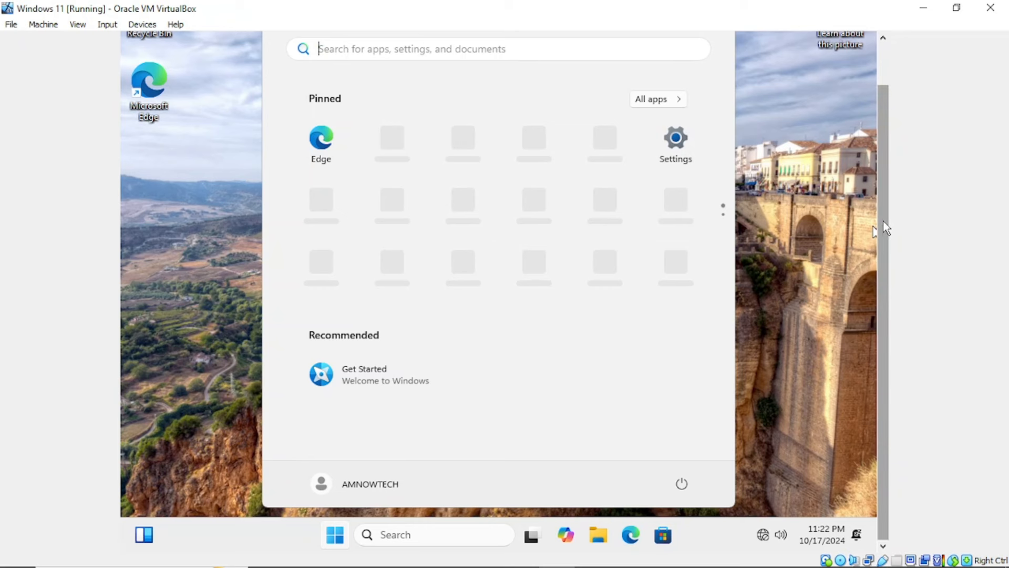
Run winver in the new Windows 11 desktop to check the installed version, and close the version dialog.
left_click_drag(883, 225, 870, 194)
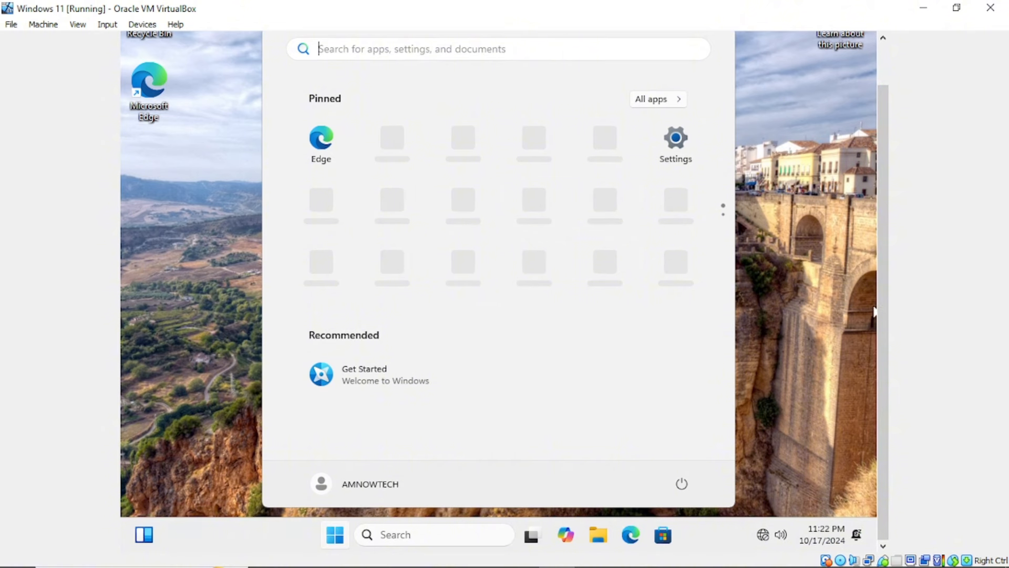
left_click_drag(883, 328, 880, 238)
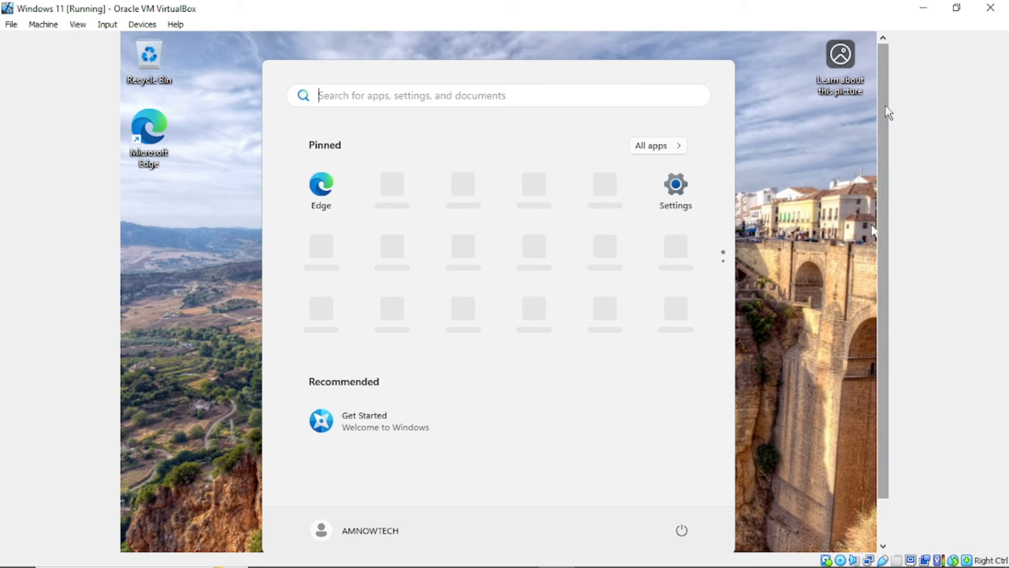
left_click_drag(883, 105, 875, 251)
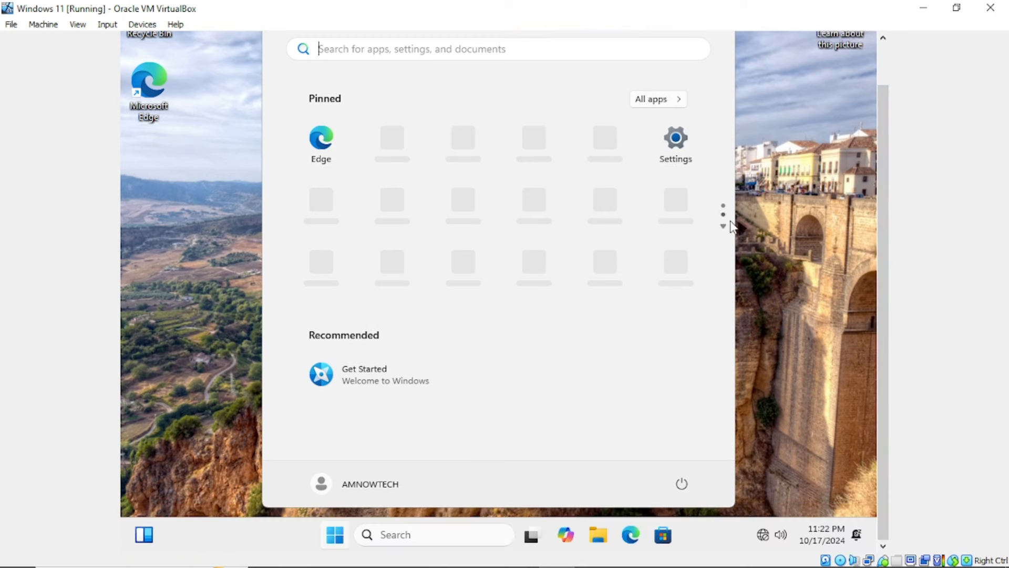
left_click(764, 244)
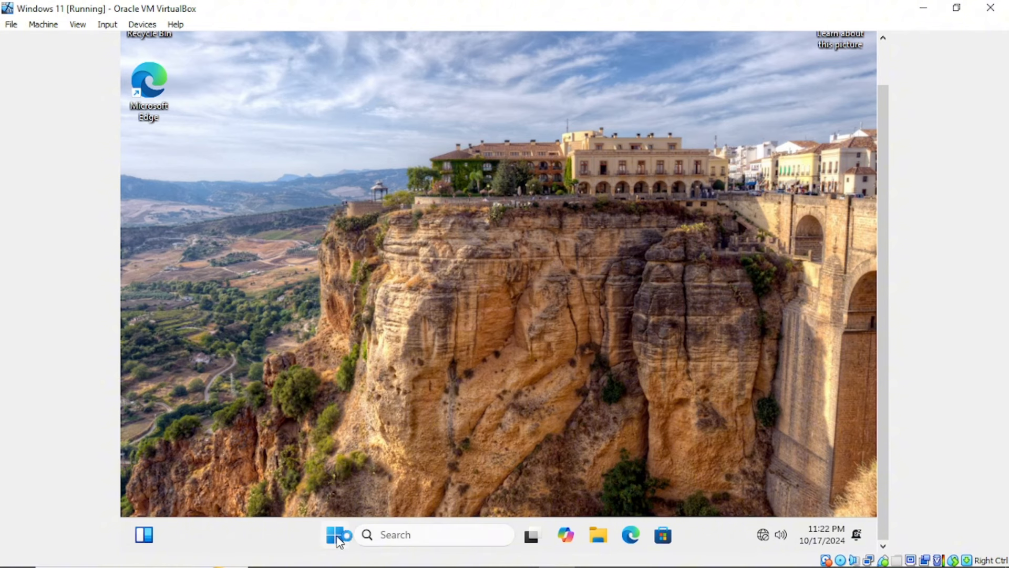
left_click(338, 536)
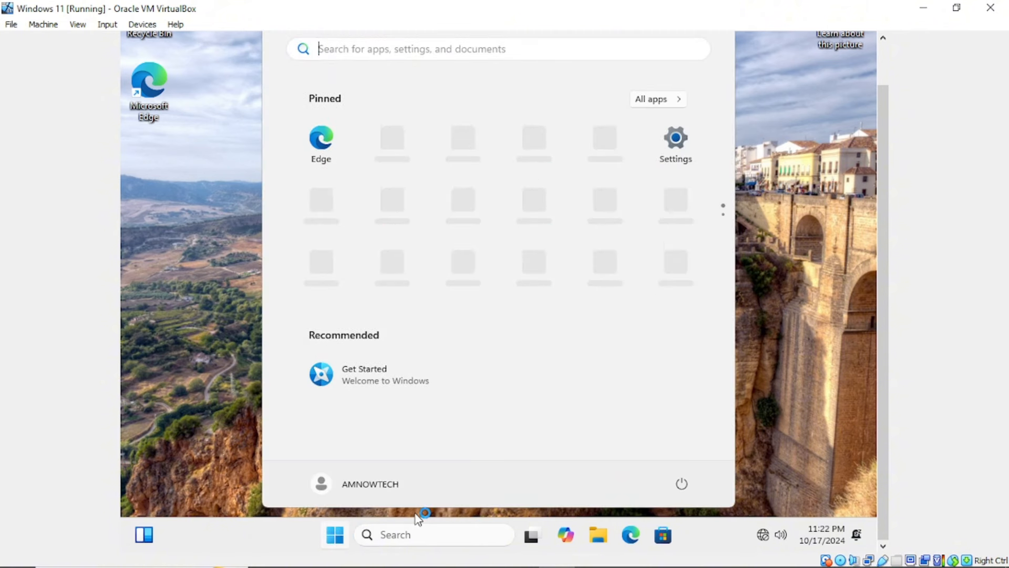
type("winver")
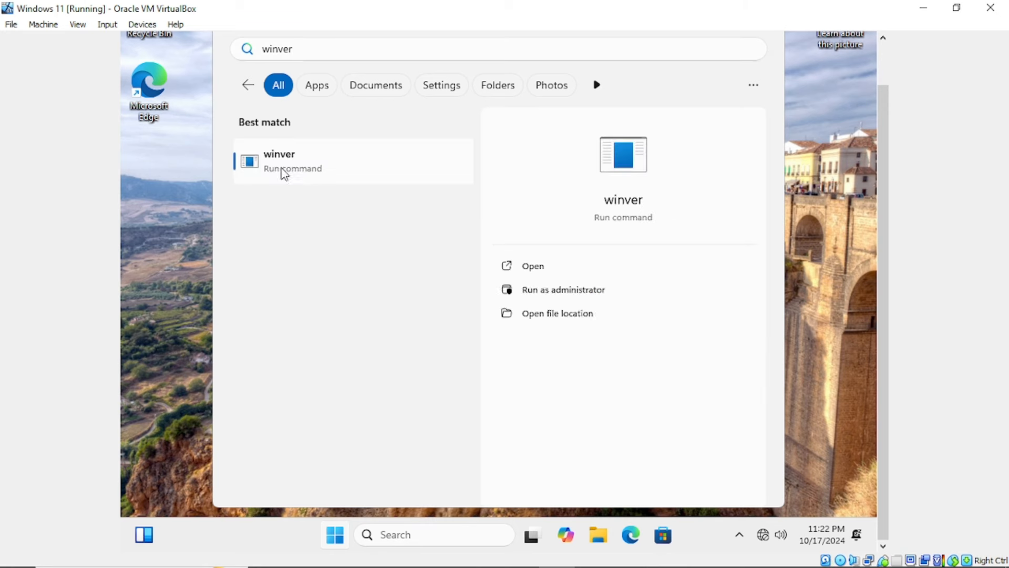
left_click(284, 171)
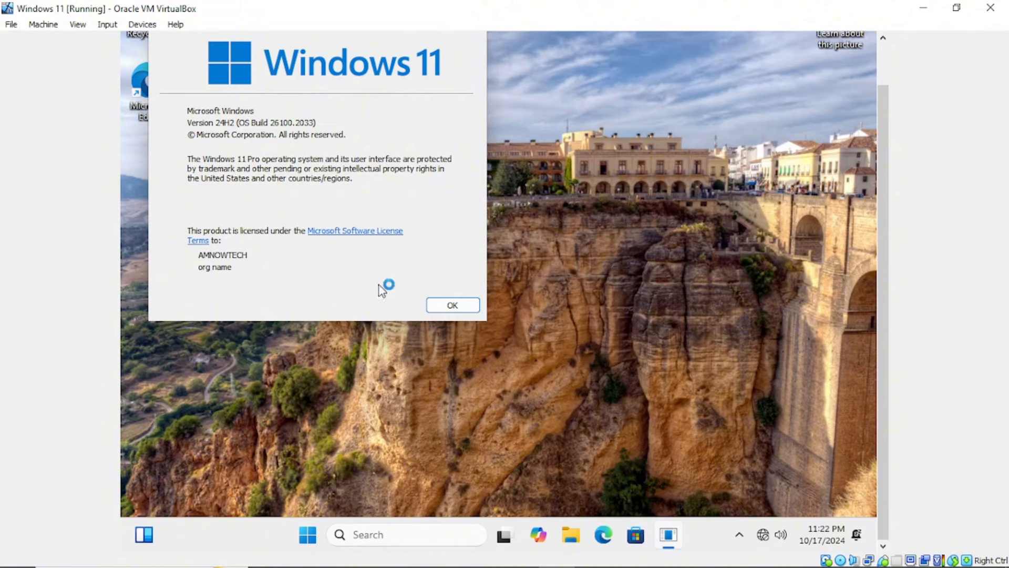
left_click(451, 305)
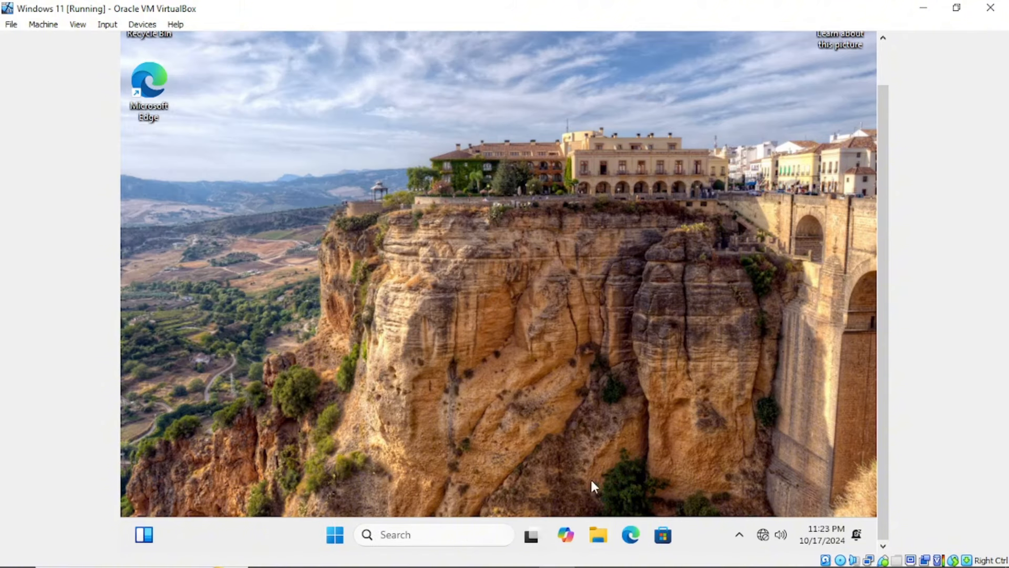
Open this PC's properties from File Explorer and examine the device and Windows specifications on the About page.
key("super+e")
right_click(271, 395)
left_click(311, 343)
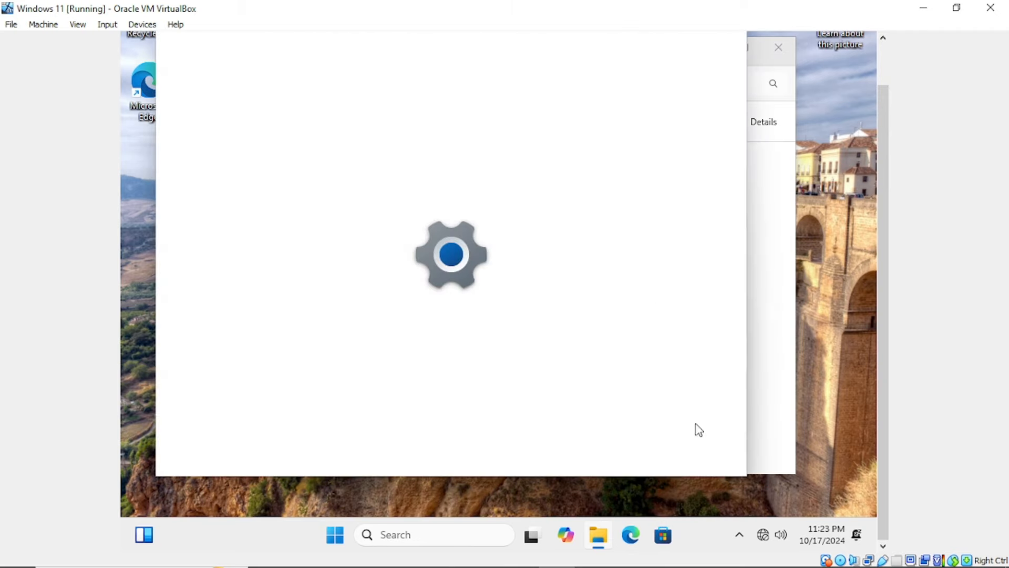
scroll(544, 332, "down", 1)
scroll(456, 276, "down", 8)
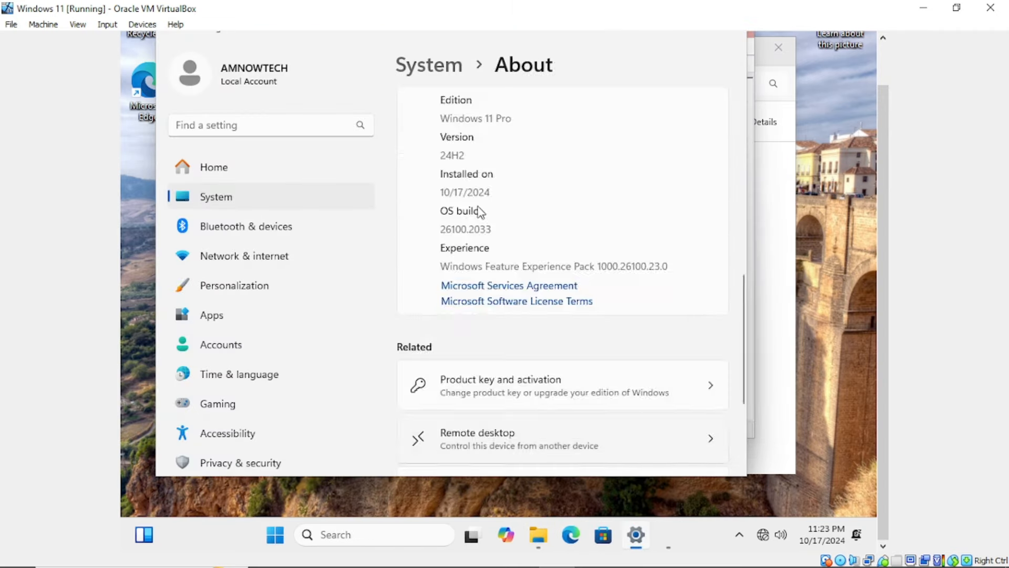
left_click(479, 433)
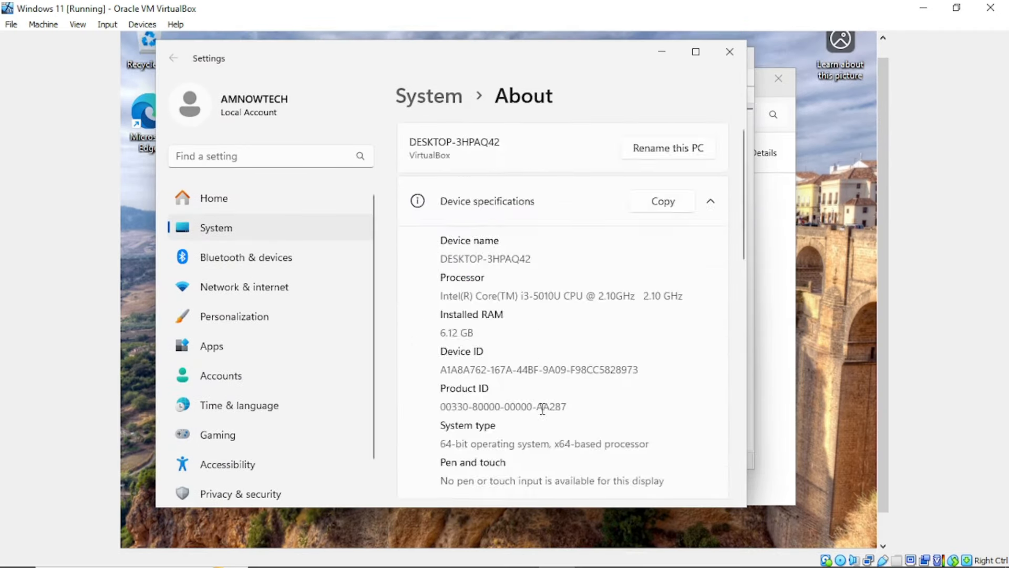
scroll(746, 369, "down", 5)
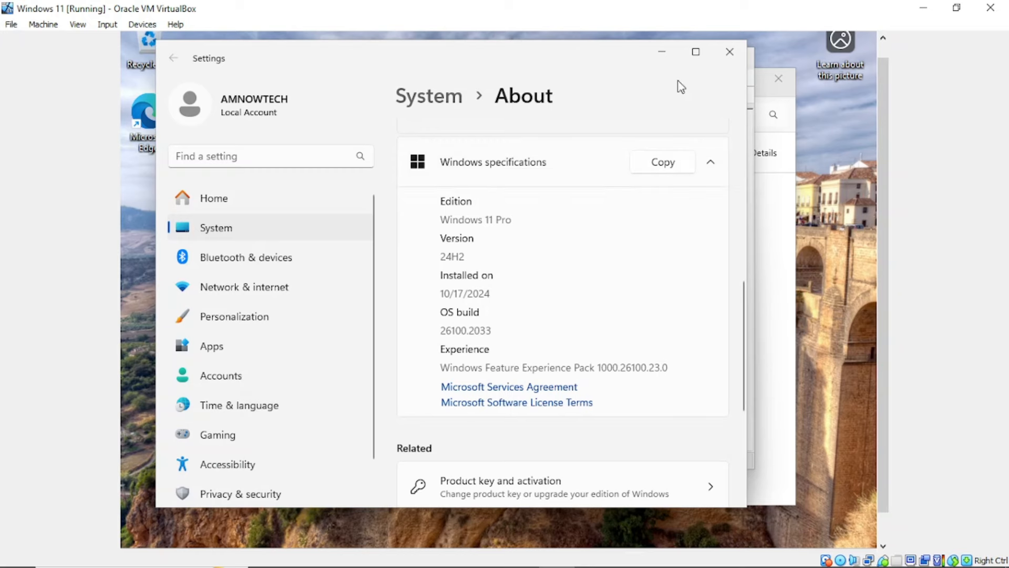
Close the Settings, Device Manager and File Explorer windows.
left_click(729, 56)
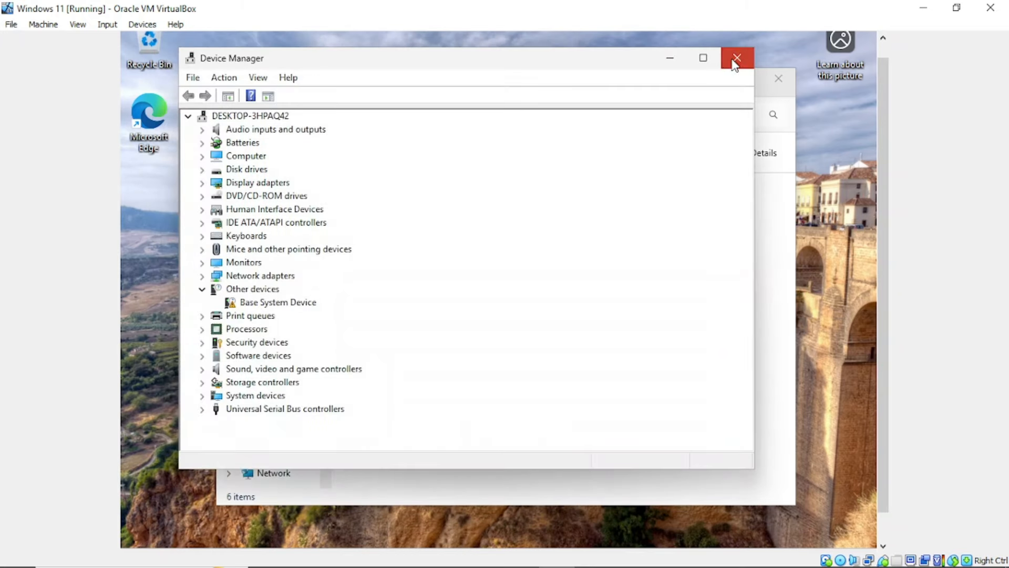
left_click(736, 60)
left_click(778, 87)
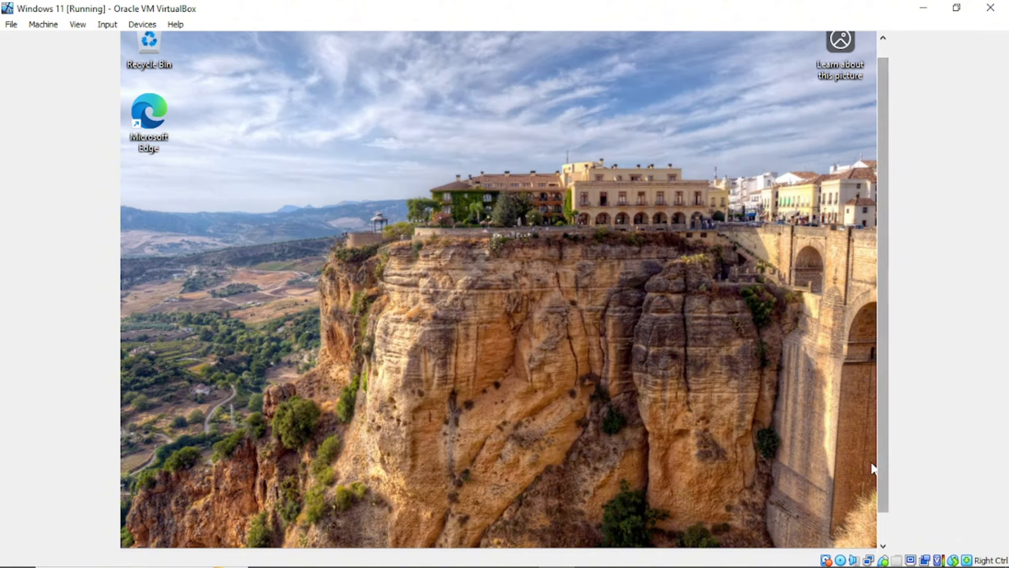
Shut down Windows 11 in the virtual machine from within the guest system.
left_click(883, 537)
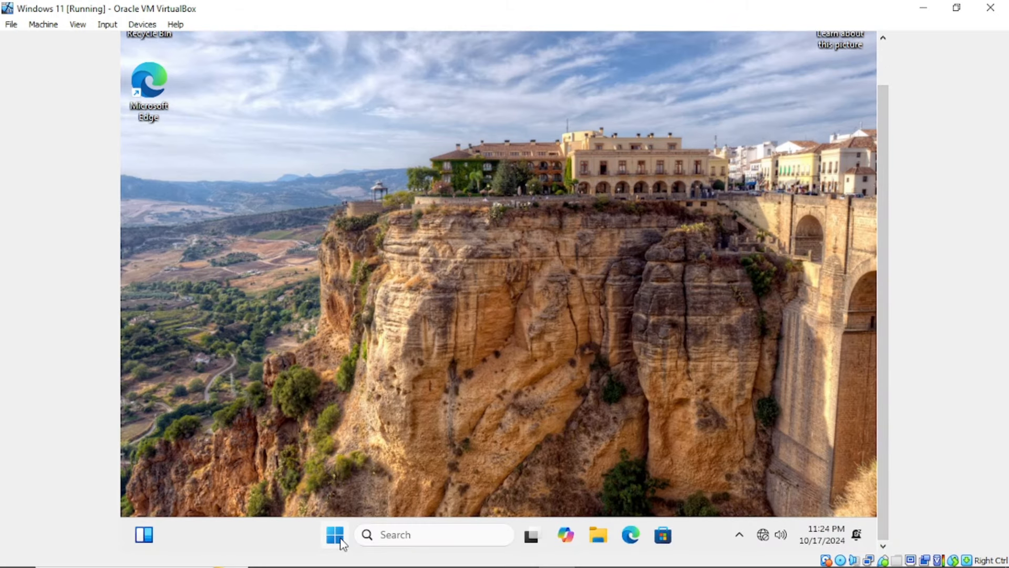
left_click(337, 536)
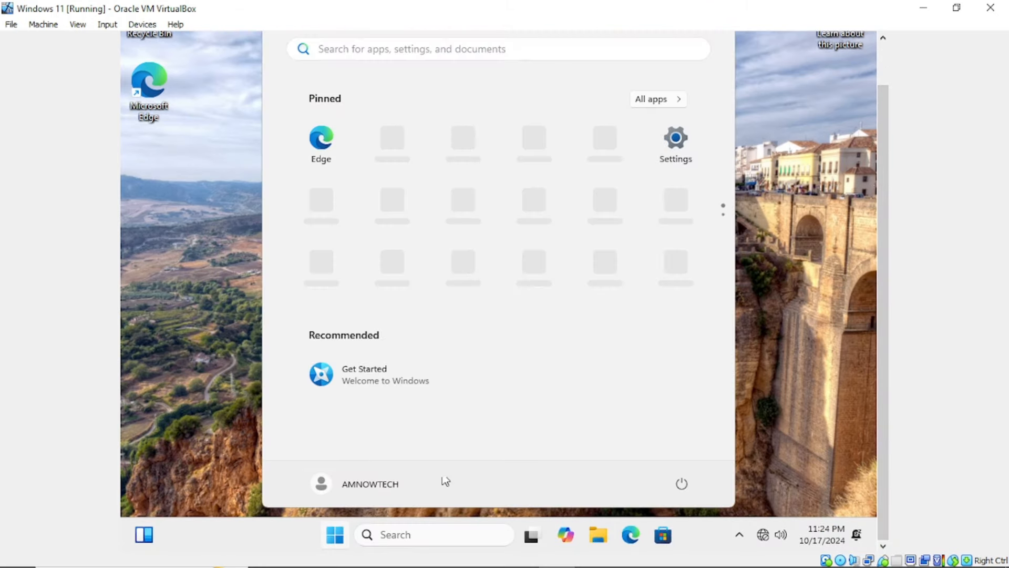
left_click(682, 484)
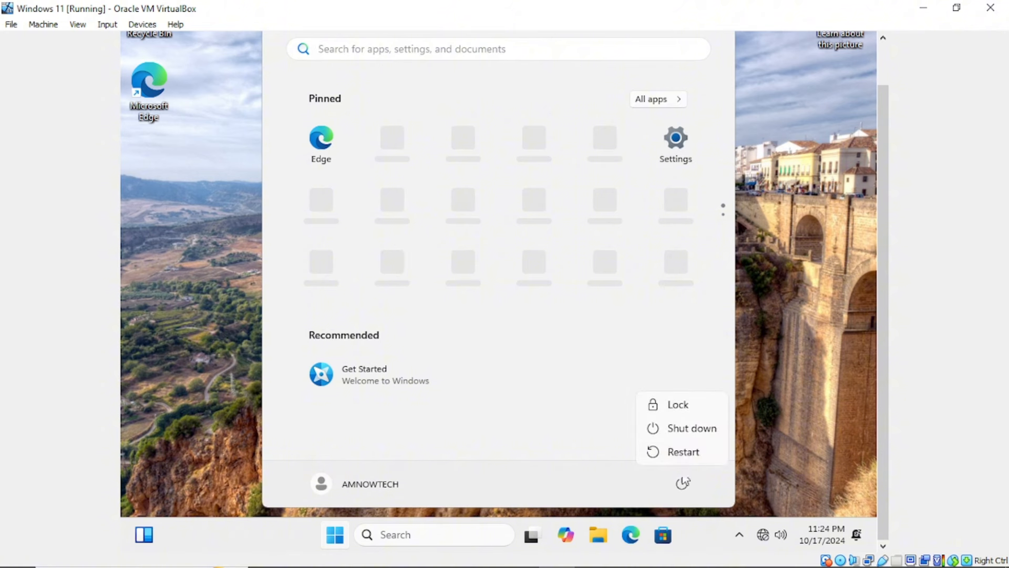
left_click(693, 428)
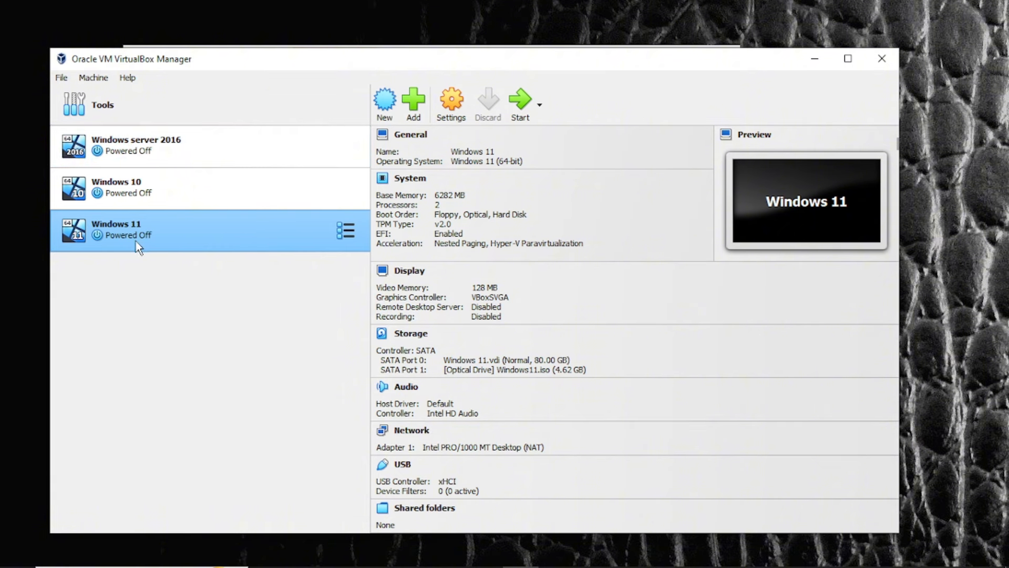
Start the Windows 11 virtual machine again and dismiss all notifications in its window.
left_click(156, 203)
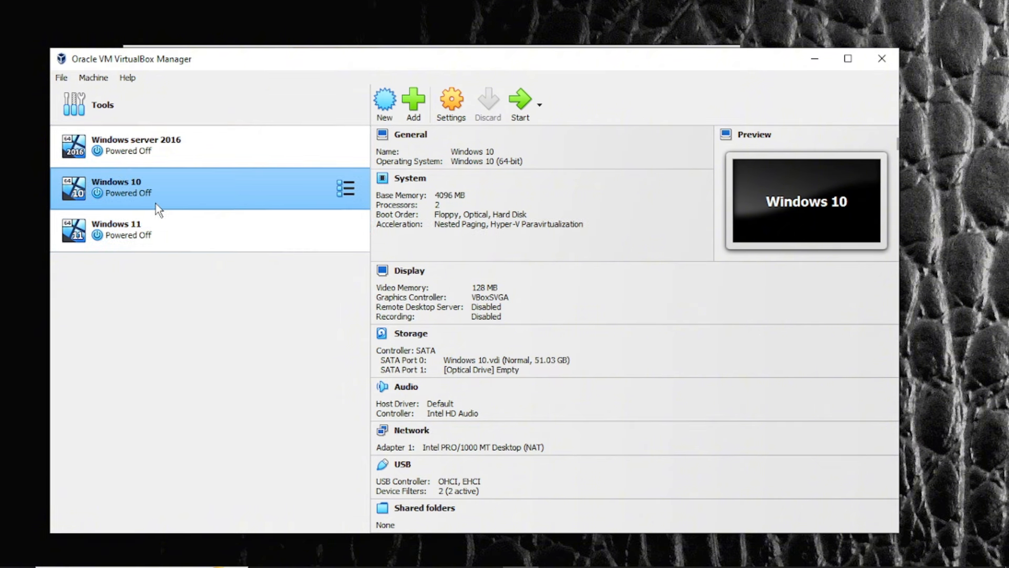
left_click(178, 231)
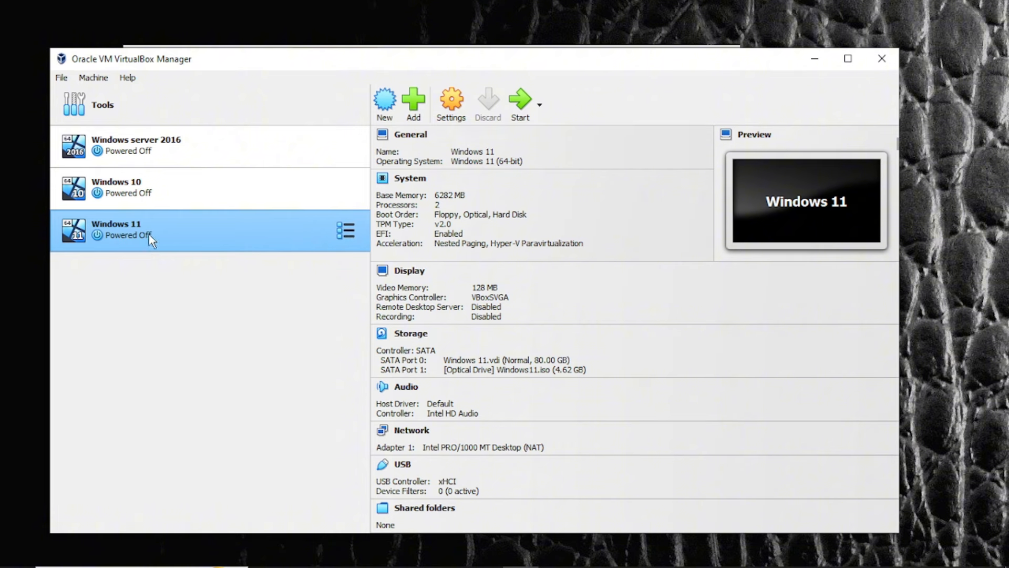
left_click(523, 101)
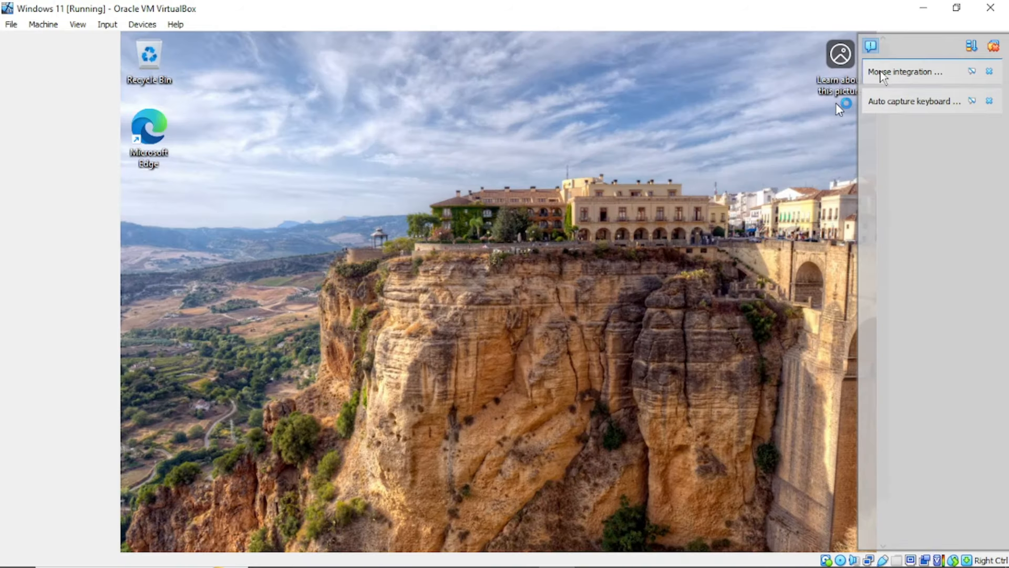
left_click(993, 46)
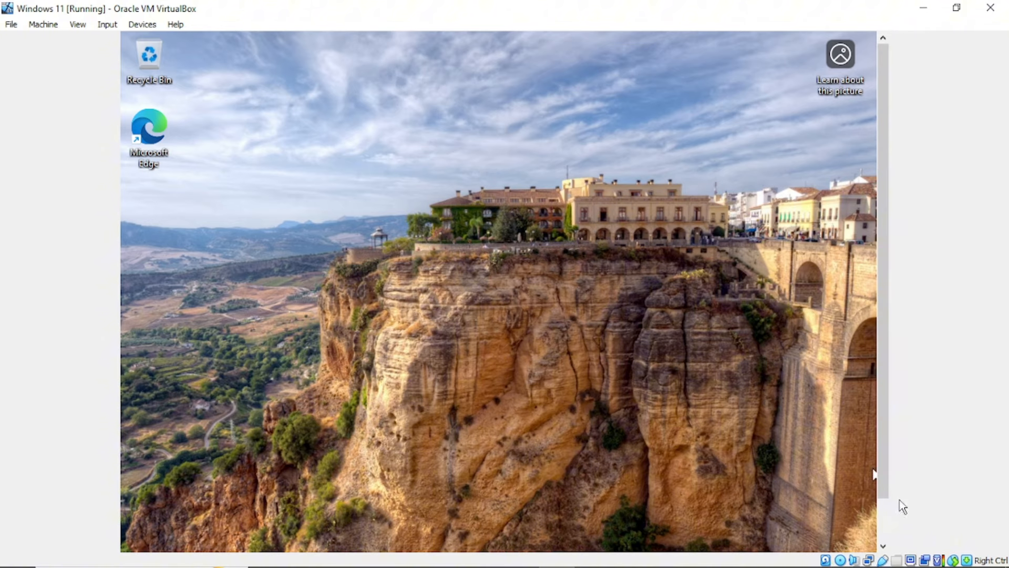
left_click(885, 521)
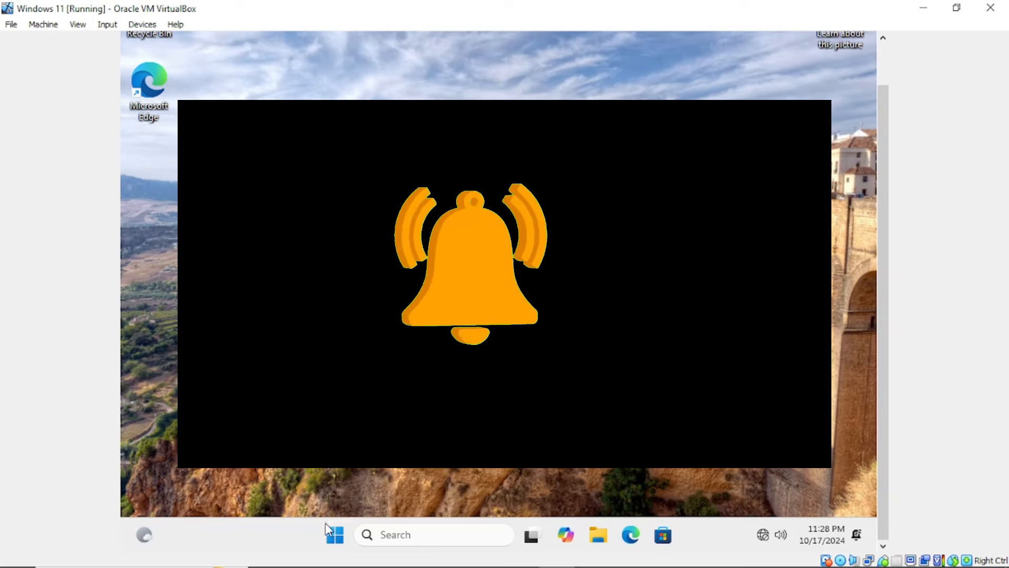
left_click(335, 535)
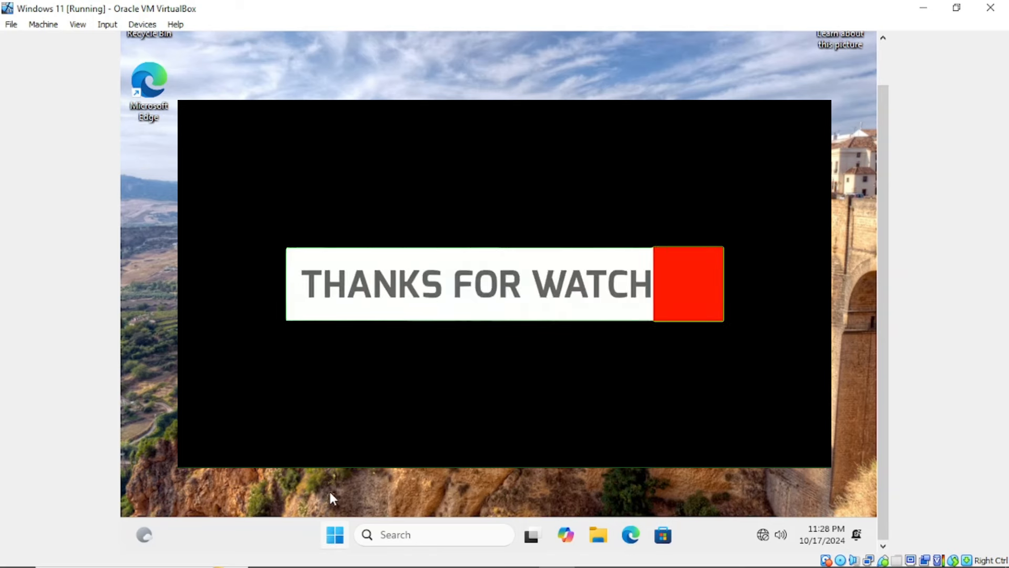